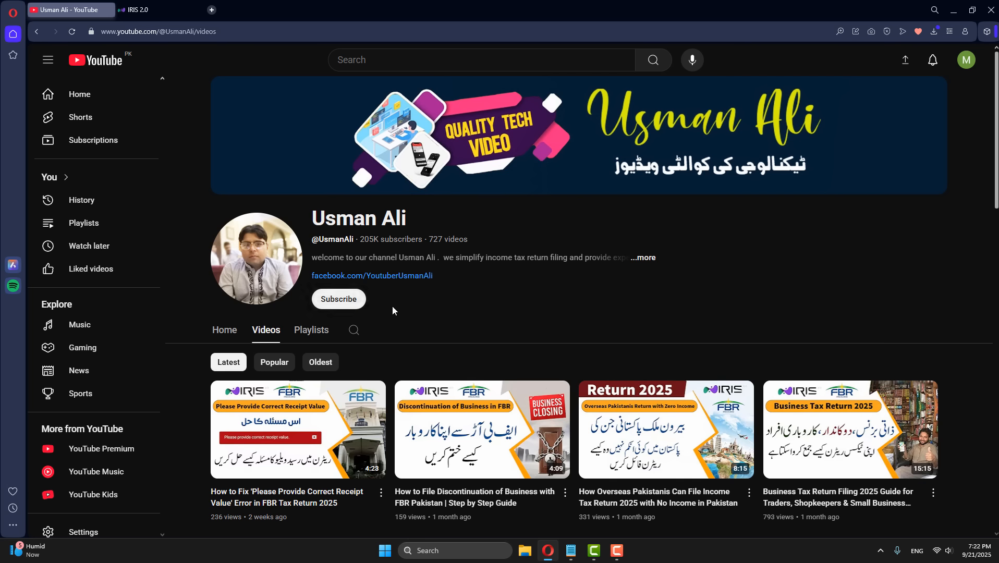
# Switch to the IRIS dashboard and check the tax year of the completed declaration among the completed tasks
pyautogui.click(156, 9)
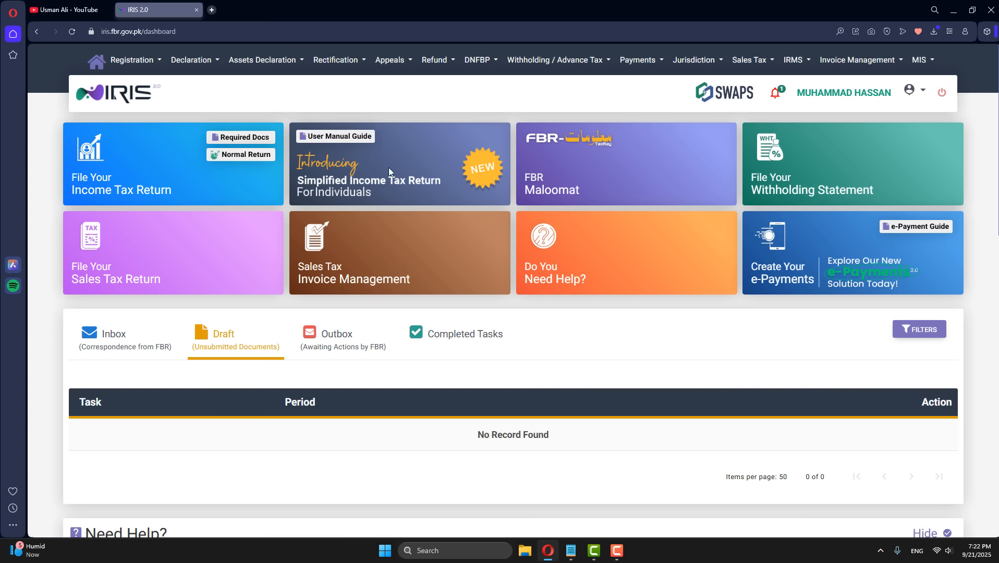
pyautogui.click(495, 359)
pyautogui.click(180, 376)
pyautogui.scroll(-2, 552, 436)
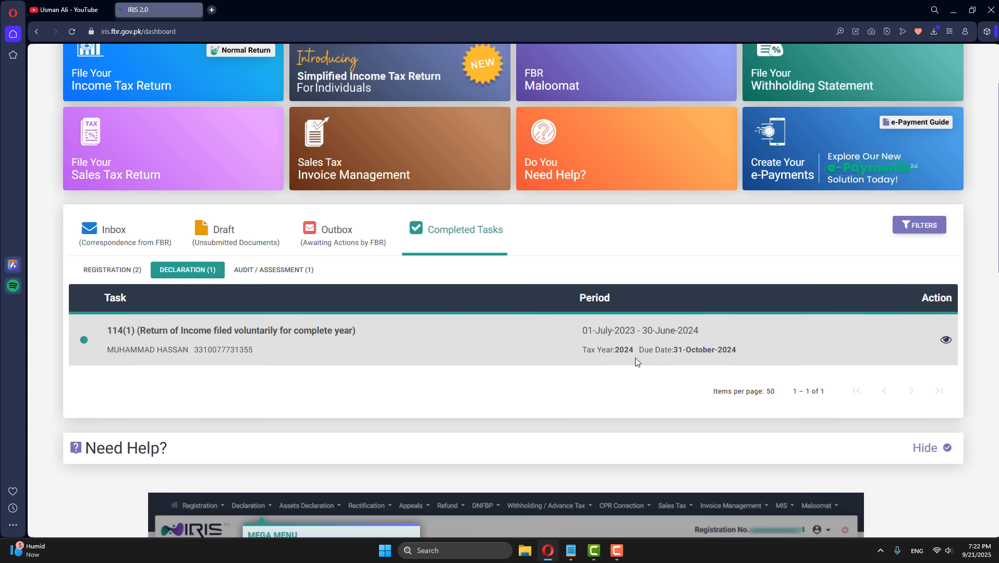
pyautogui.moveTo(615, 351); pyautogui.dragTo(744, 351)
pyautogui.click(317, 338)
# Start a normal income tax return for tax year 2025, choosing the period 01-JUL-2024 - 30-JUN-2025
pyautogui.scroll(2, 308, 337)
pyautogui.click(242, 155)
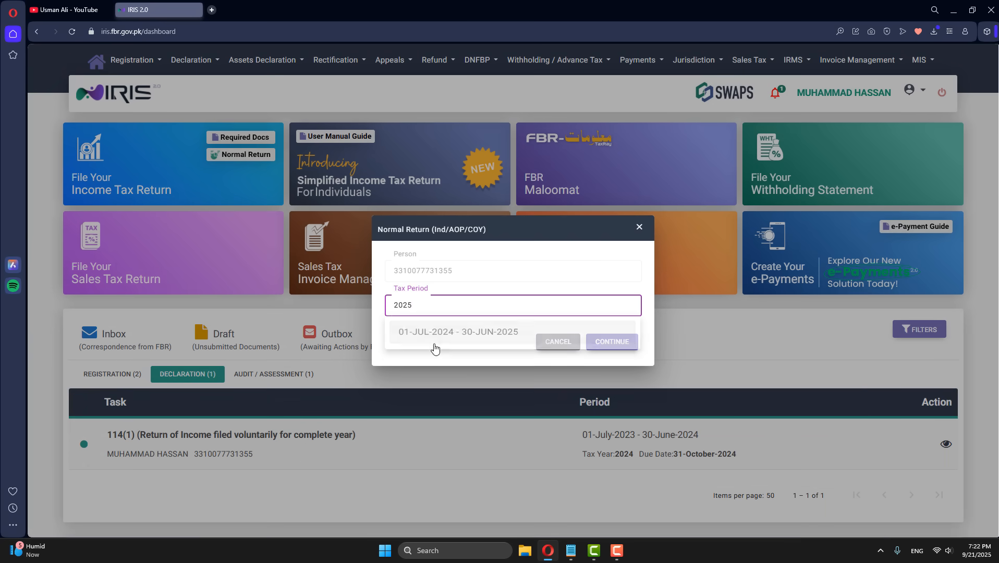
pyautogui.click(446, 339)
pyautogui.click(626, 340)
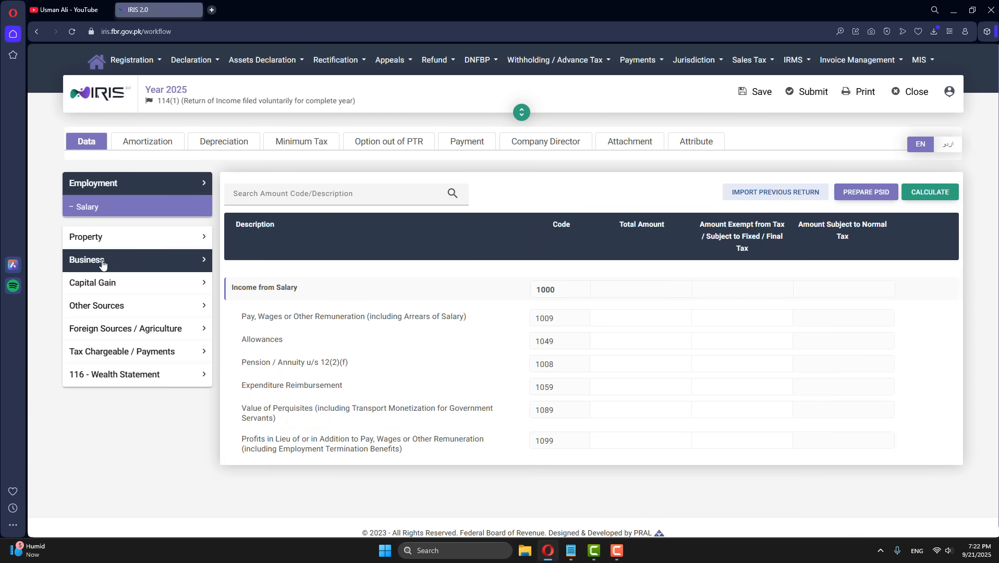
pyautogui.click(78, 10)
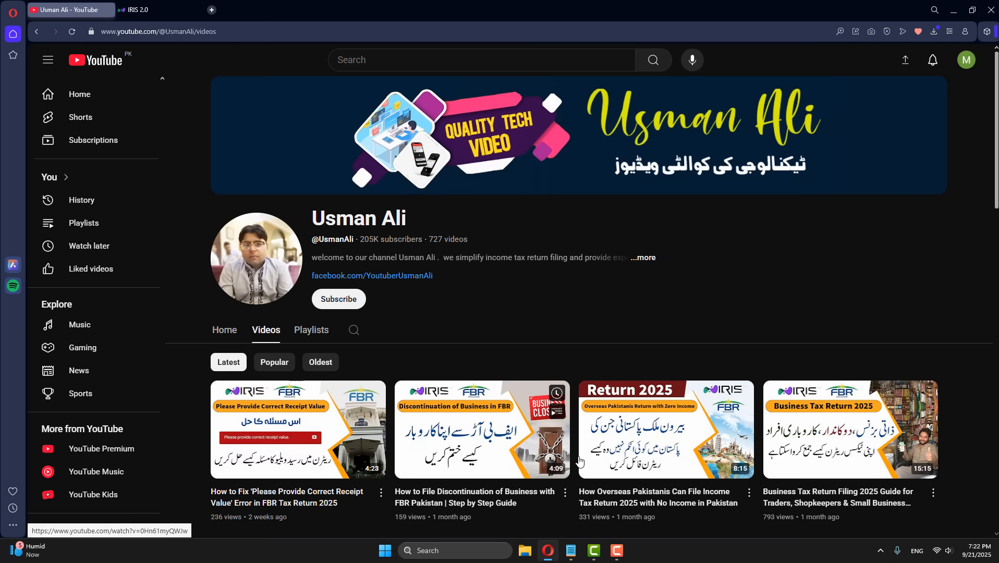
pyautogui.click(180, 7)
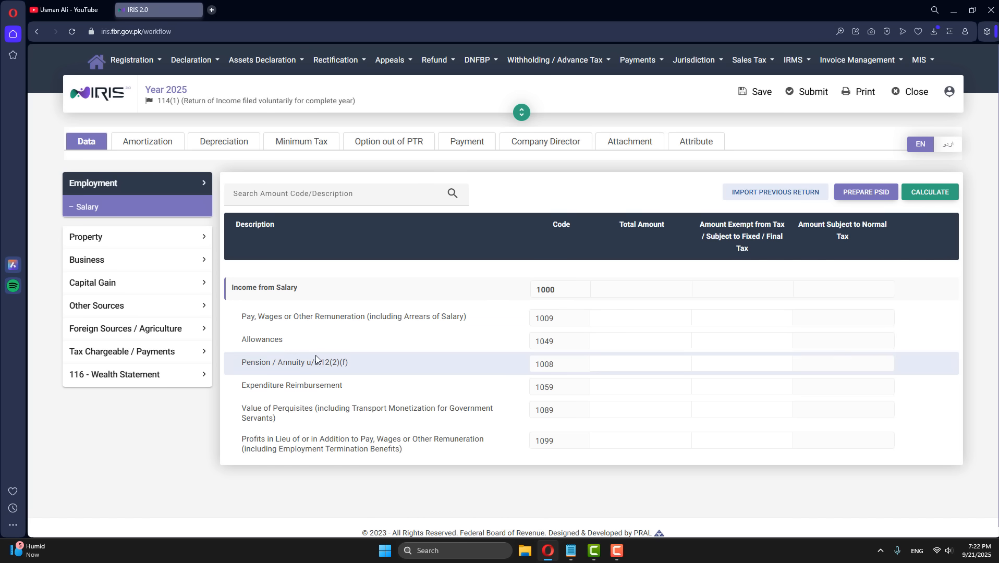
# Examine the Reconciliation of Net Assets section of the 116 - Wealth Statement
pyautogui.click(134, 378)
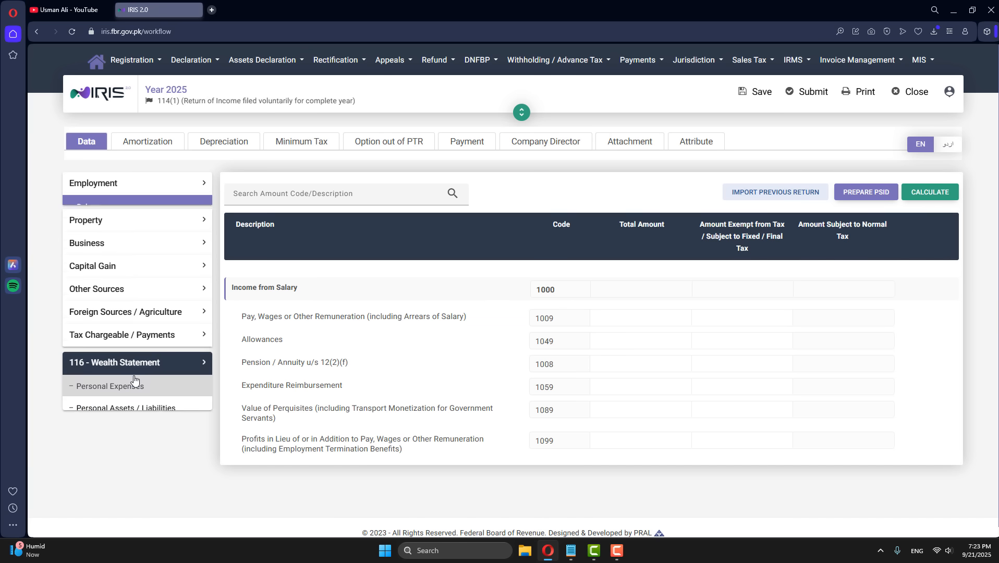
pyautogui.click(134, 420)
pyautogui.scroll(-5, 829, 493)
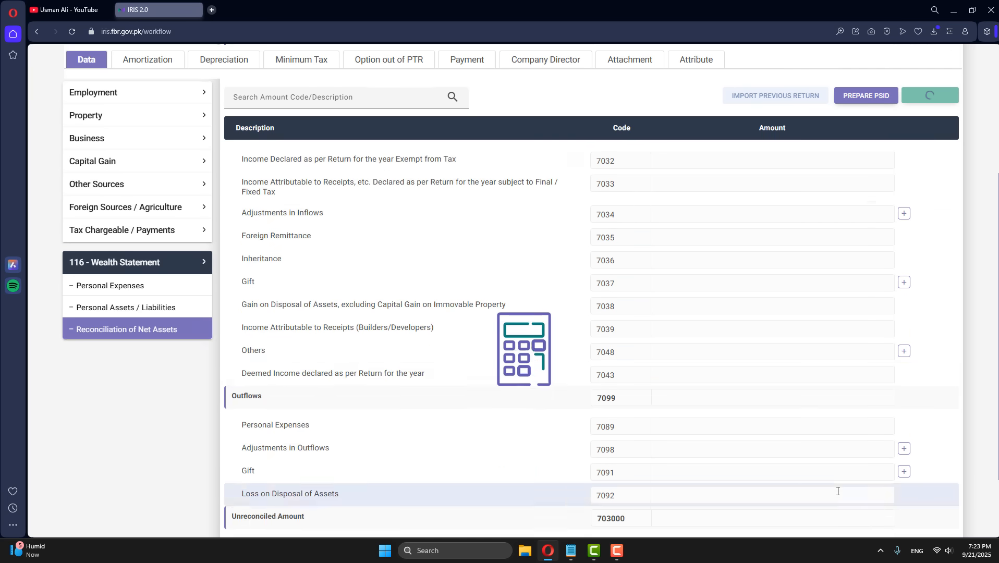
pyautogui.scroll(5, 866, 514)
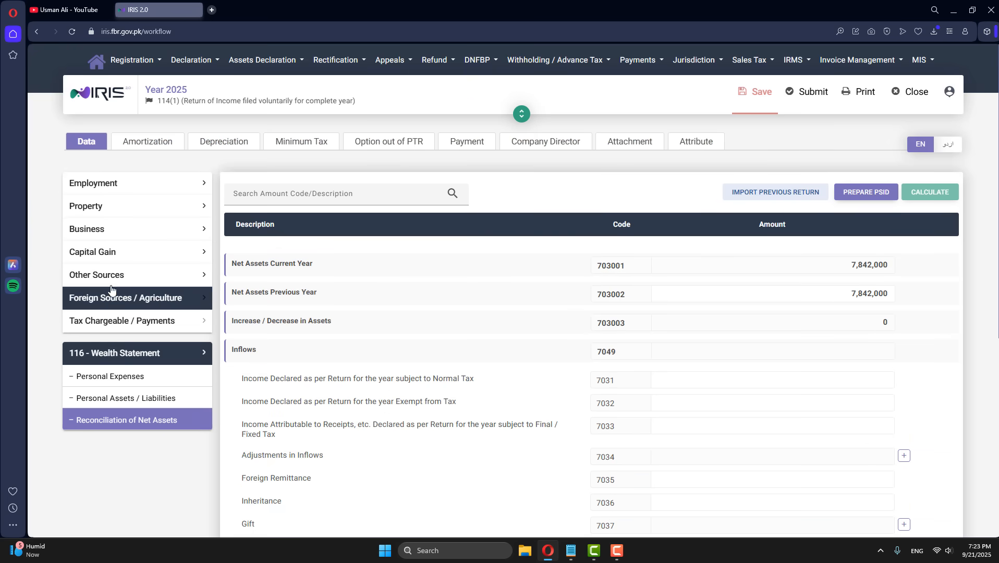
# Set the total amount of Others (code 3128) under business Other Revenues to 700,000 and recalculate the return
pyautogui.click(112, 233)
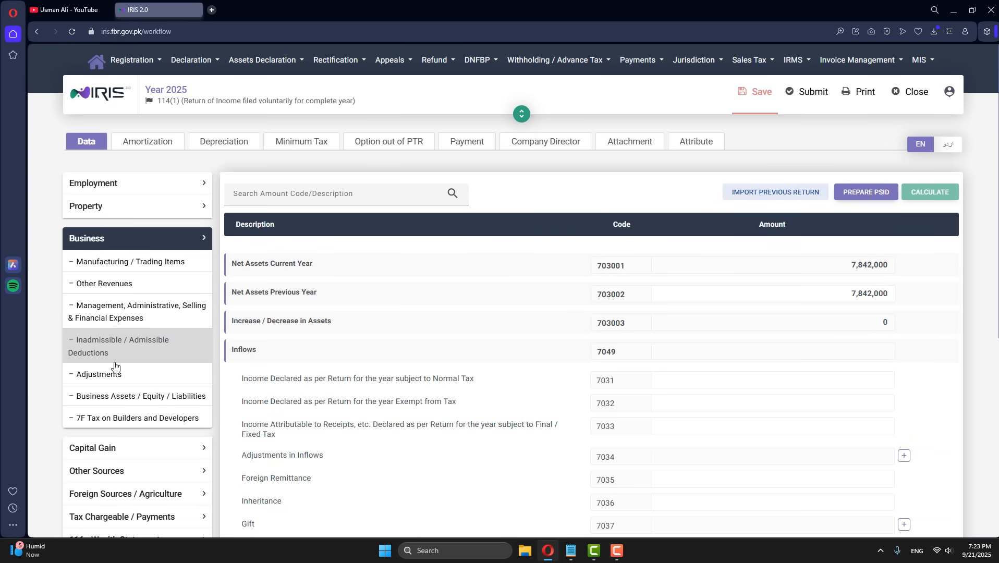
pyautogui.click(105, 283)
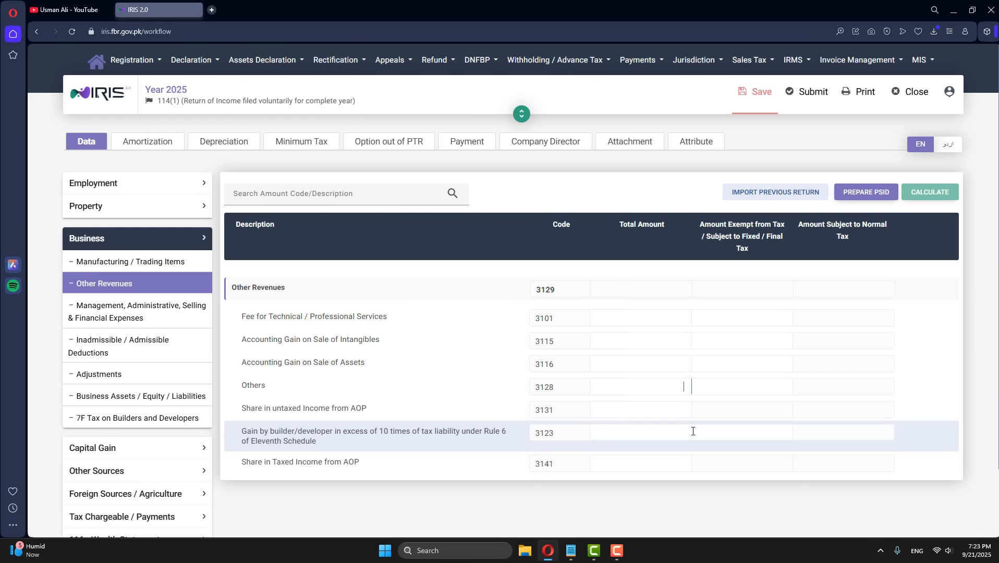
pyautogui.write('700,000')
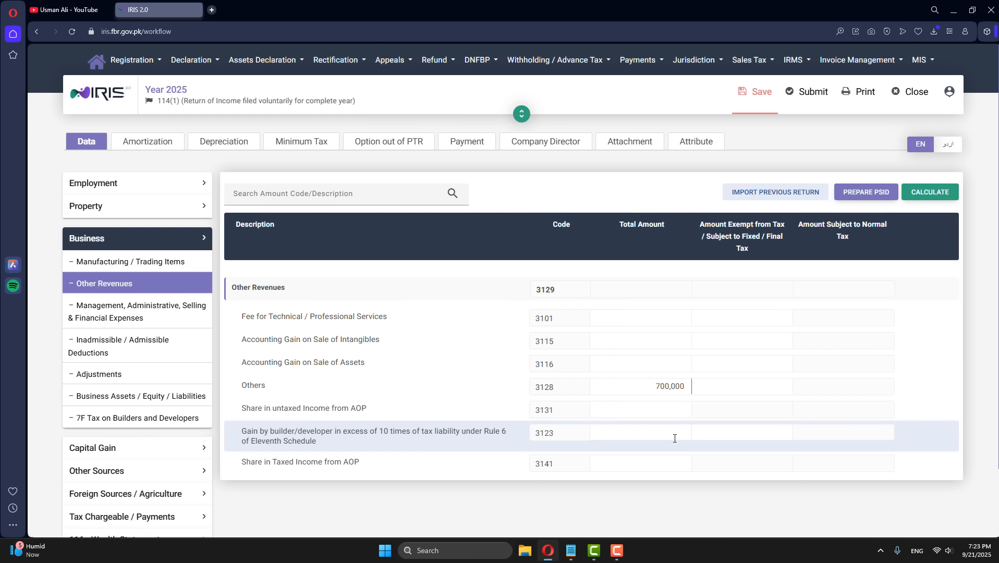
pyautogui.click(908, 202)
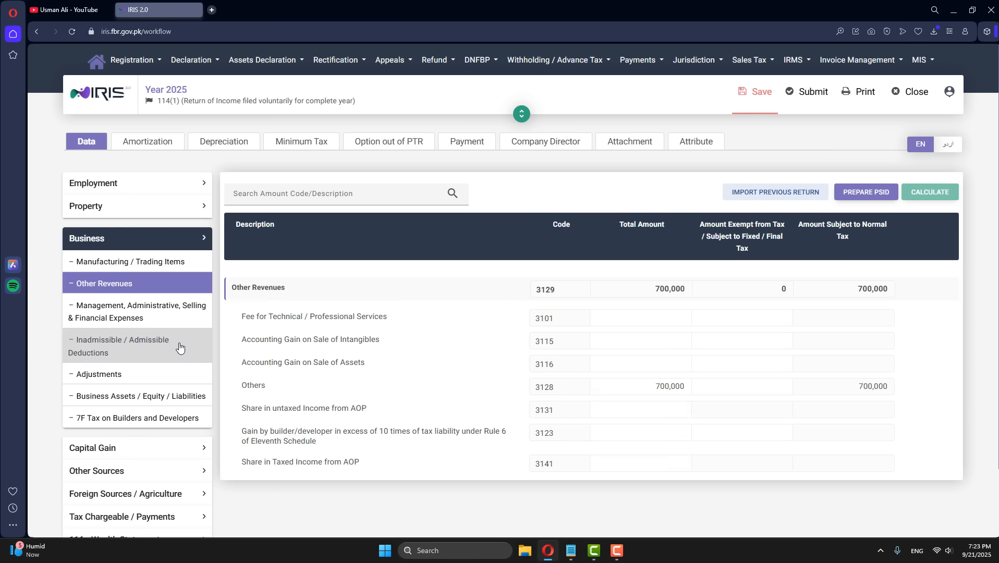
# Set the total for Other Indirect Expenses (code 3180) to 150,000, recalculate, and check the total Accounting Profit / (Loss)
pyautogui.click(156, 311)
pyautogui.scroll(-10, 573, 391)
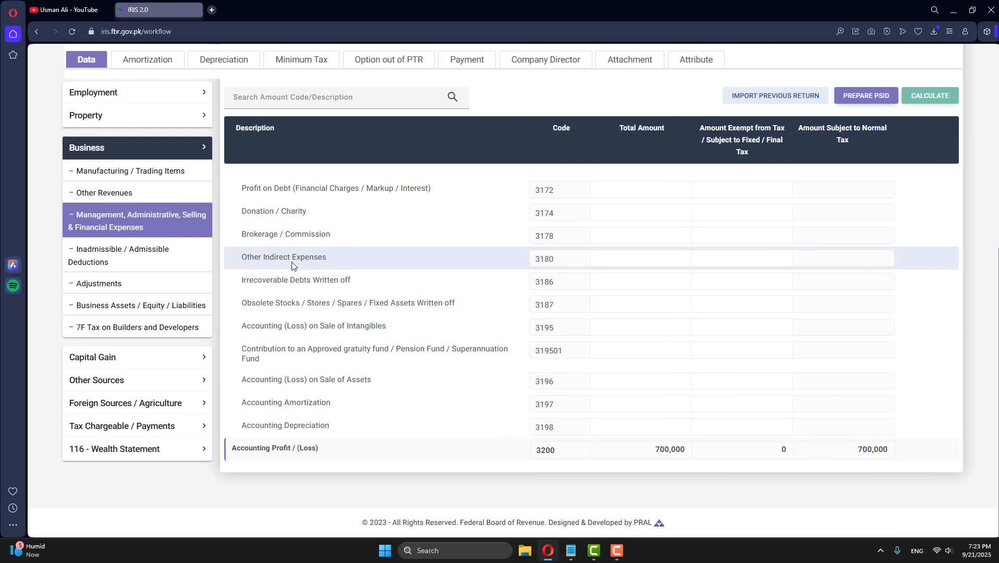
pyautogui.write('150,000')
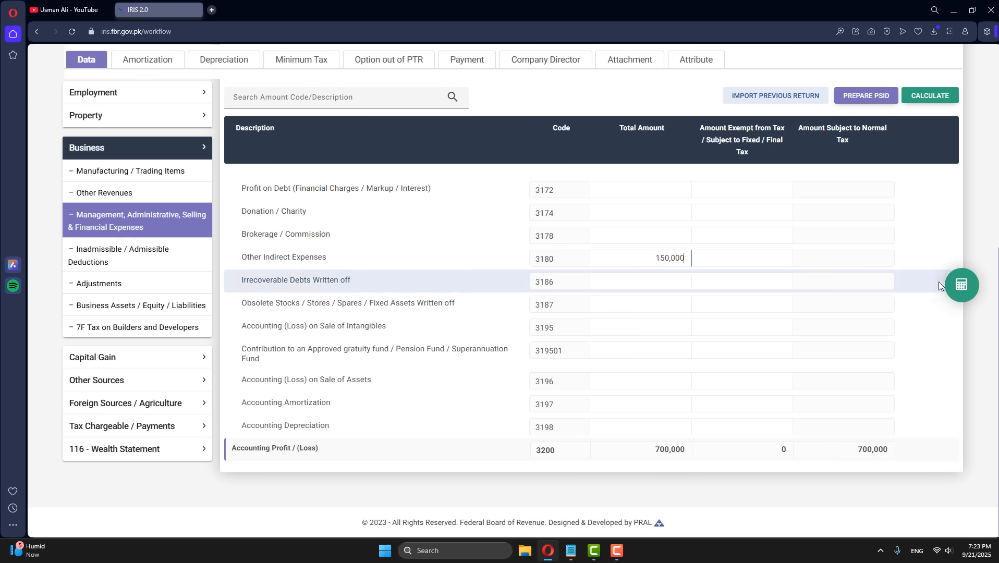
pyautogui.click(955, 284)
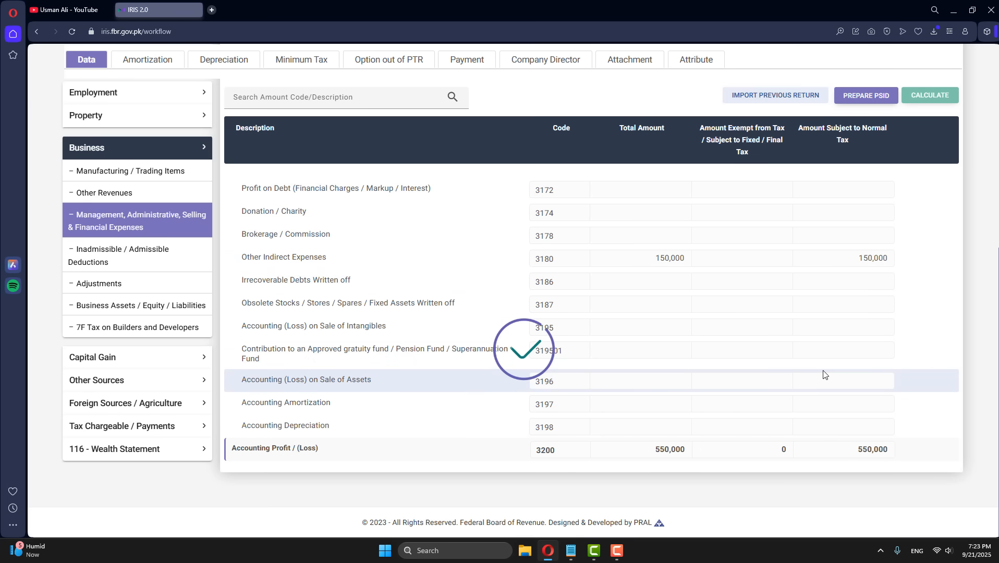
pyautogui.moveTo(650, 451); pyautogui.dragTo(688, 453)
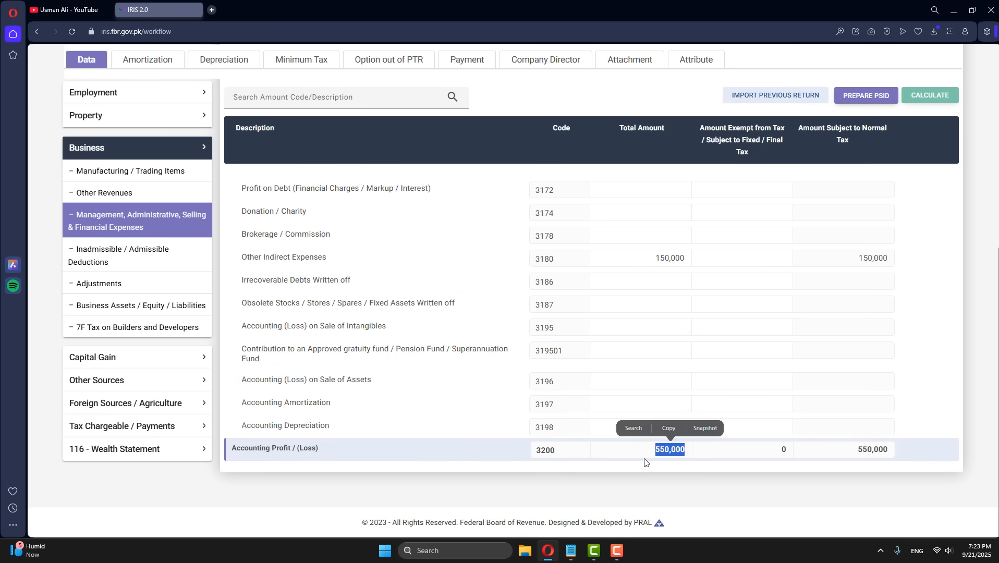
pyautogui.click(645, 459)
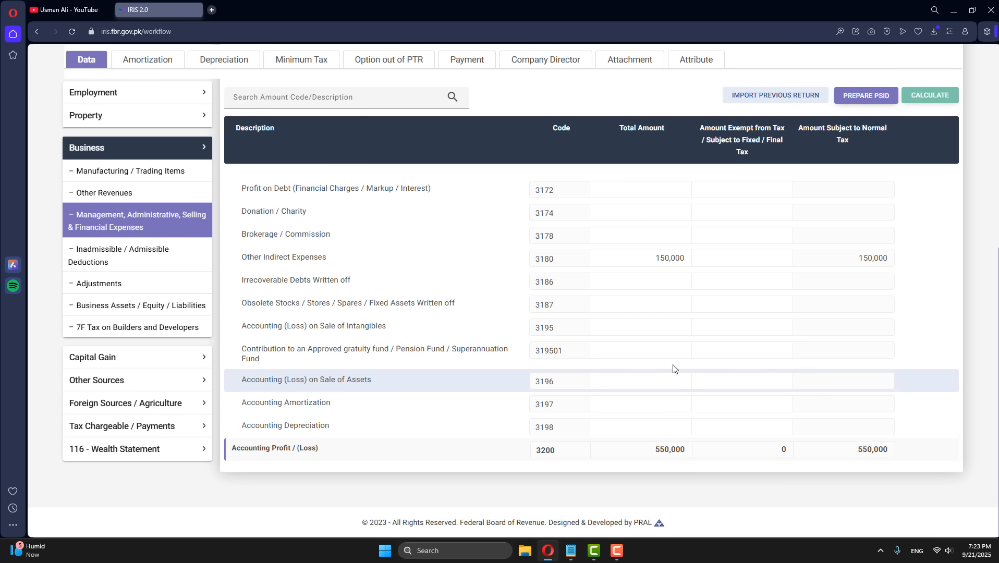
pyautogui.moveTo(655, 456); pyautogui.dragTo(697, 455)
pyautogui.click(649, 453)
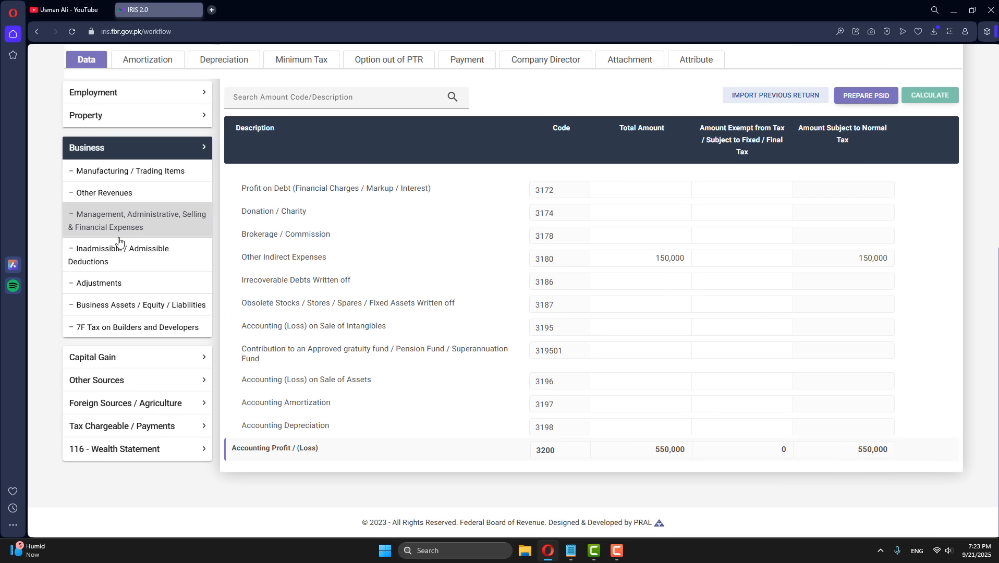
# Set Capital (code 3352) under Business Assets / Equity / Liabilities to 650,000 and recalculate
pyautogui.click(111, 307)
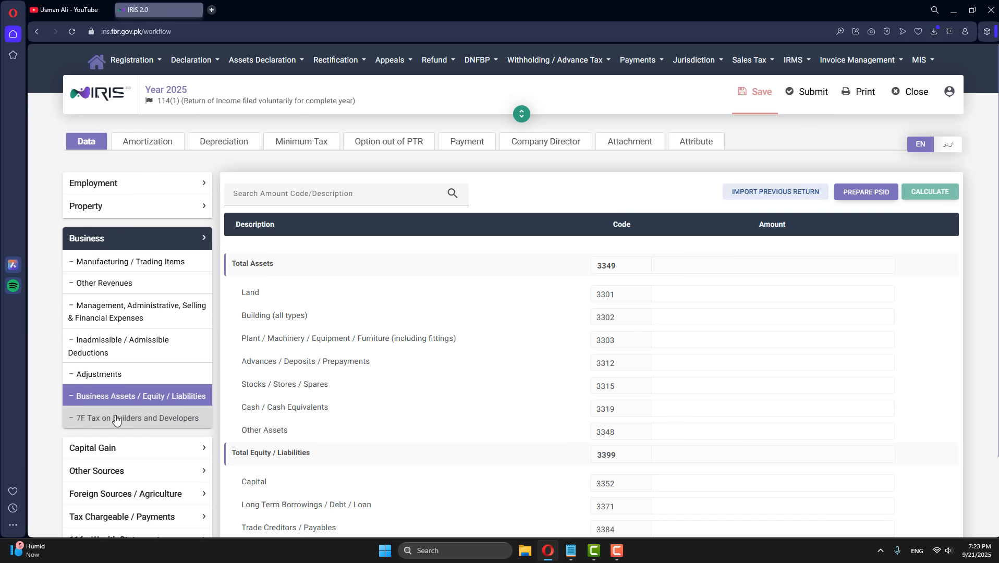
pyautogui.scroll(-2, 125, 352)
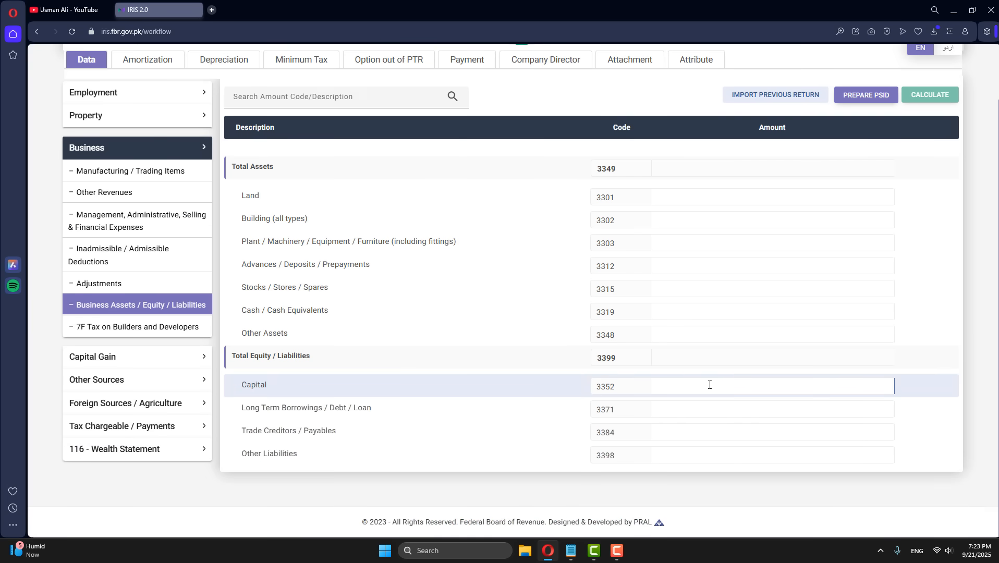
pyautogui.write('650,000')
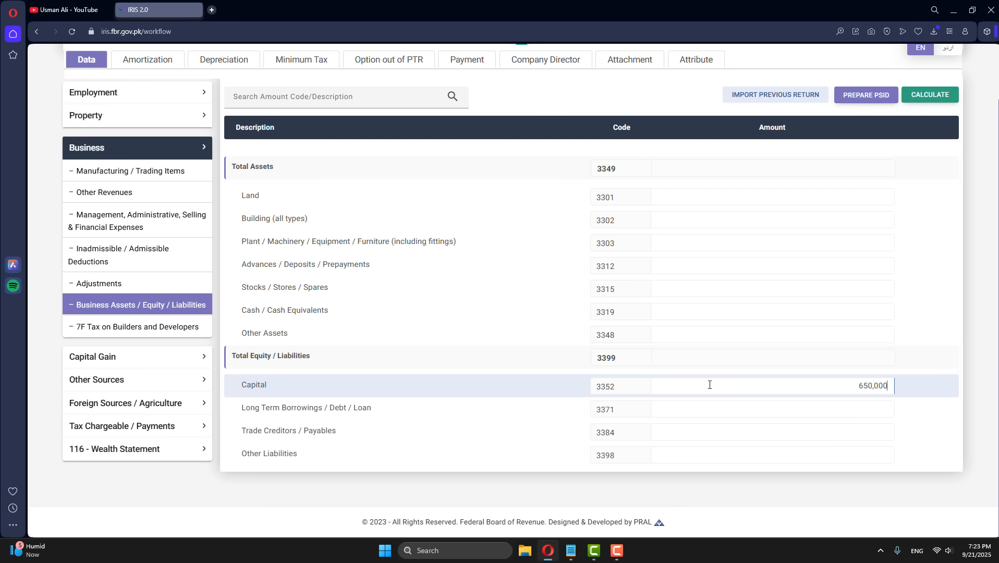
pyautogui.click(927, 97)
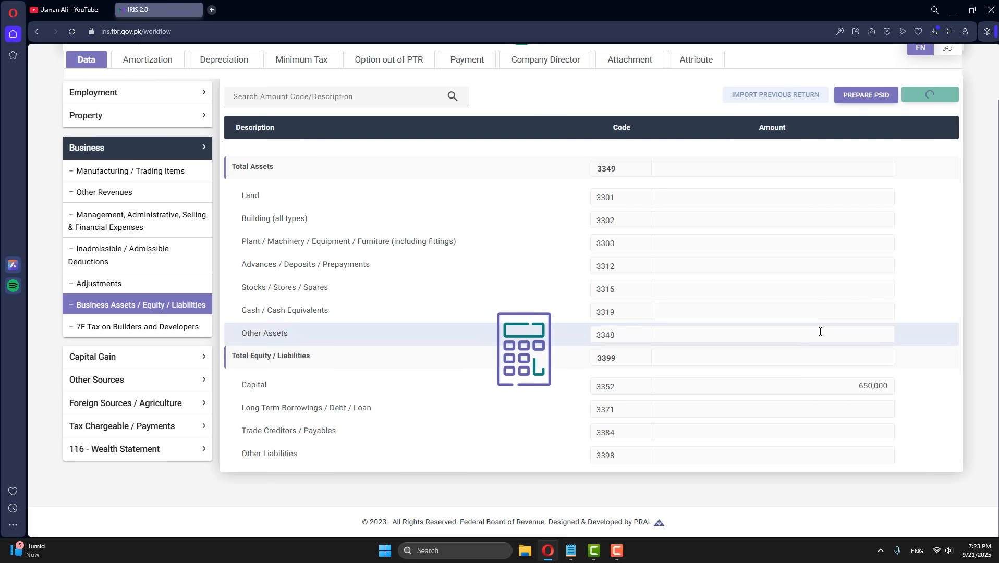
# Set Stocks / Stores / Spares to 500,000 and Cash / Cash Equivalents to 150,000, then recalculate and save the return
pyautogui.click(745, 289)
pyautogui.write('500')
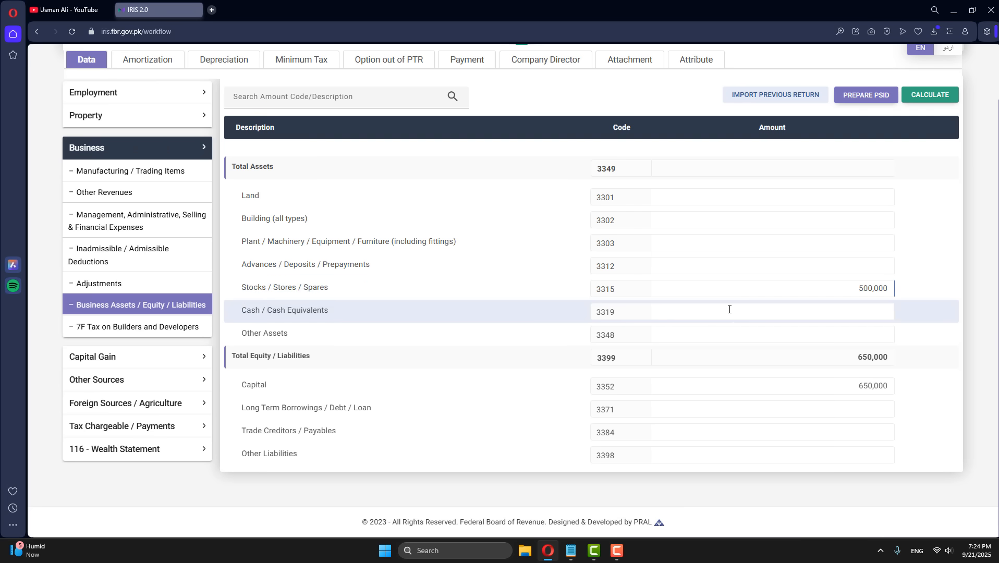
pyautogui.click(843, 307)
pyautogui.click(926, 95)
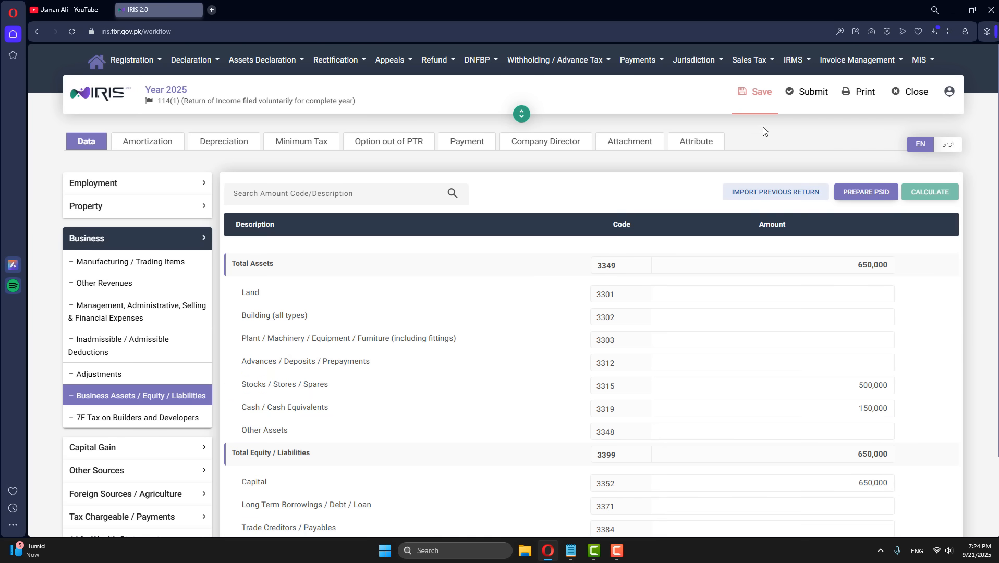
pyautogui.click(757, 92)
# Review the Adjustable Tax entries and the Computations under Tax Chargeable / Payments
pyautogui.click(139, 238)
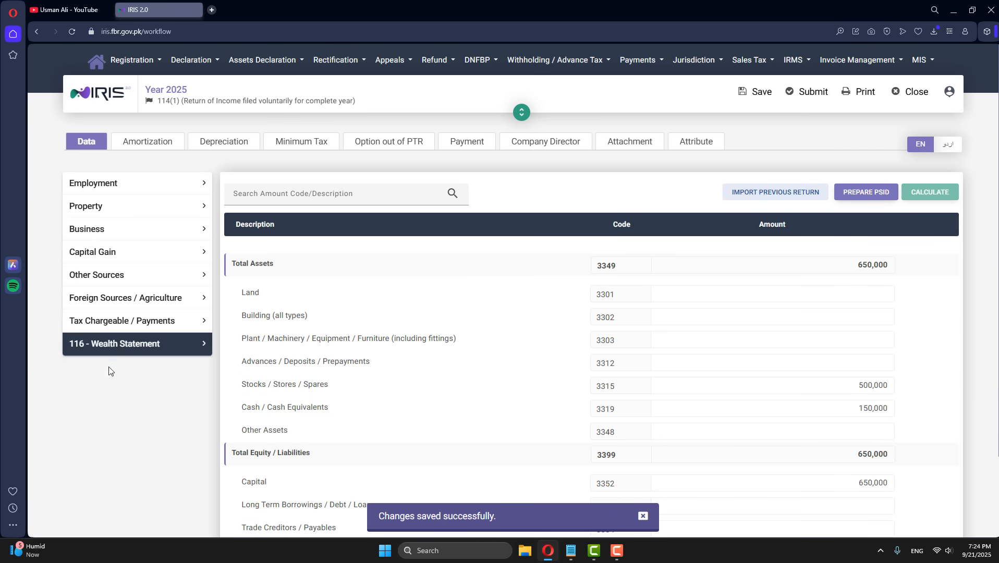
pyautogui.click(110, 321)
pyautogui.click(112, 462)
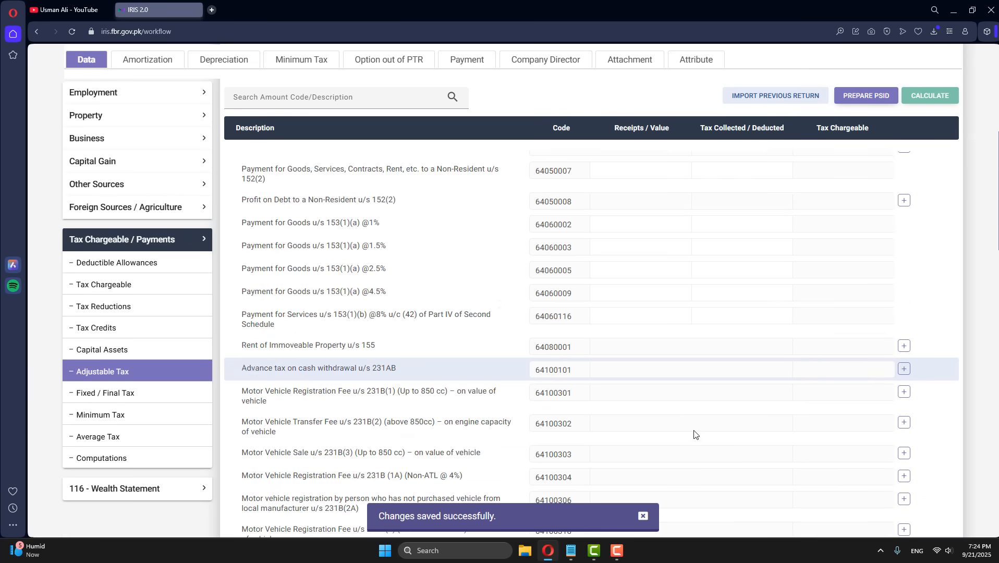
pyautogui.scroll(-15, 694, 434)
pyautogui.scroll(6, 674, 428)
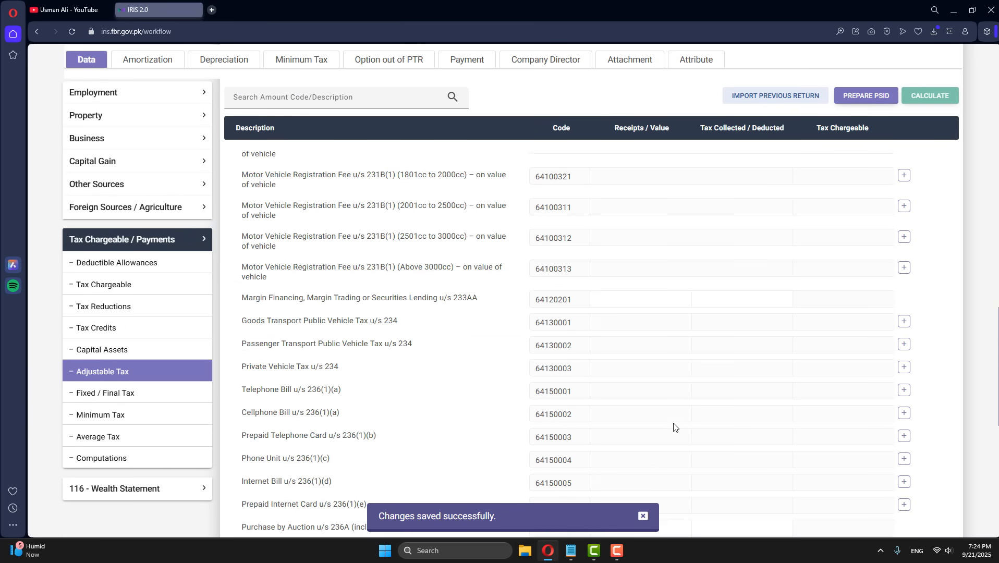
pyautogui.scroll(12, 674, 427)
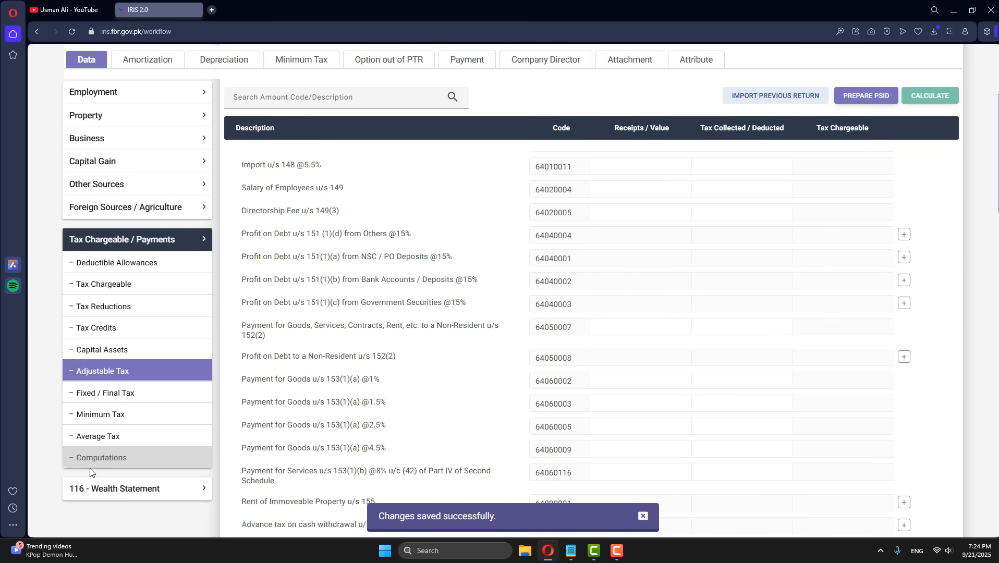
pyautogui.scroll(-10, 719, 428)
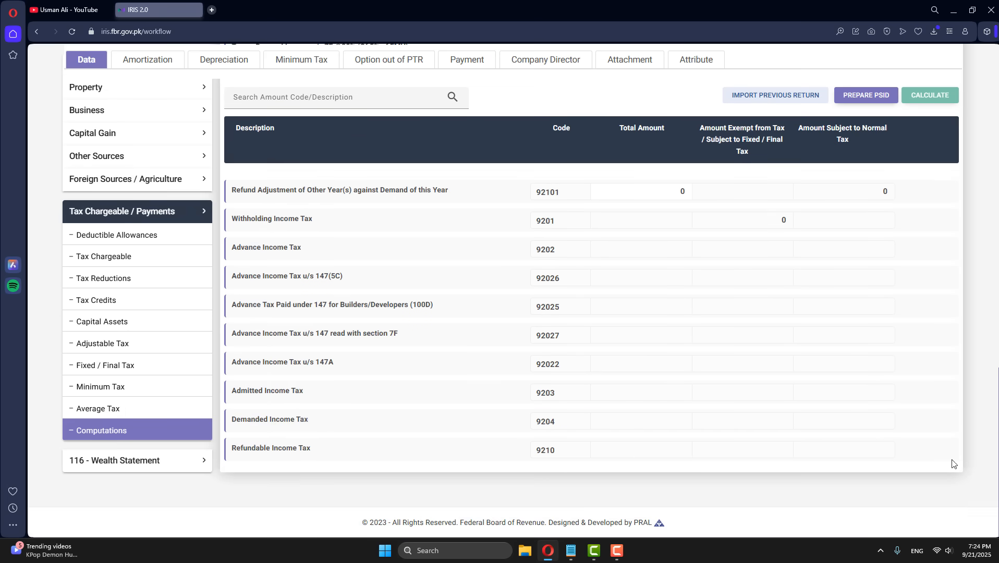
pyautogui.click(162, 210)
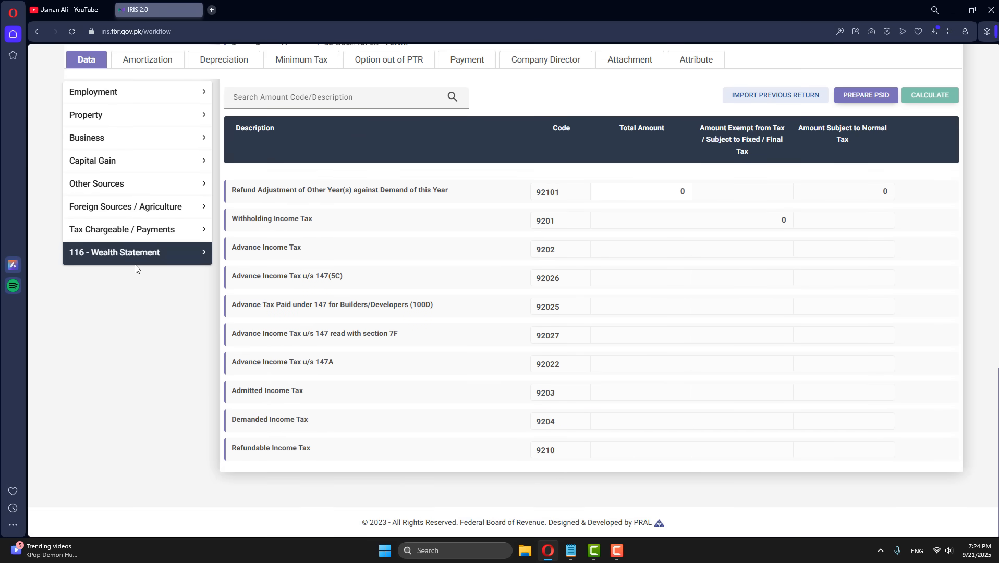
# Check the business Other Revenues and copy the total Accounting Profit / (Loss) from the Management, Administrative, Selling & Financial Expenses section
pyautogui.click(103, 140)
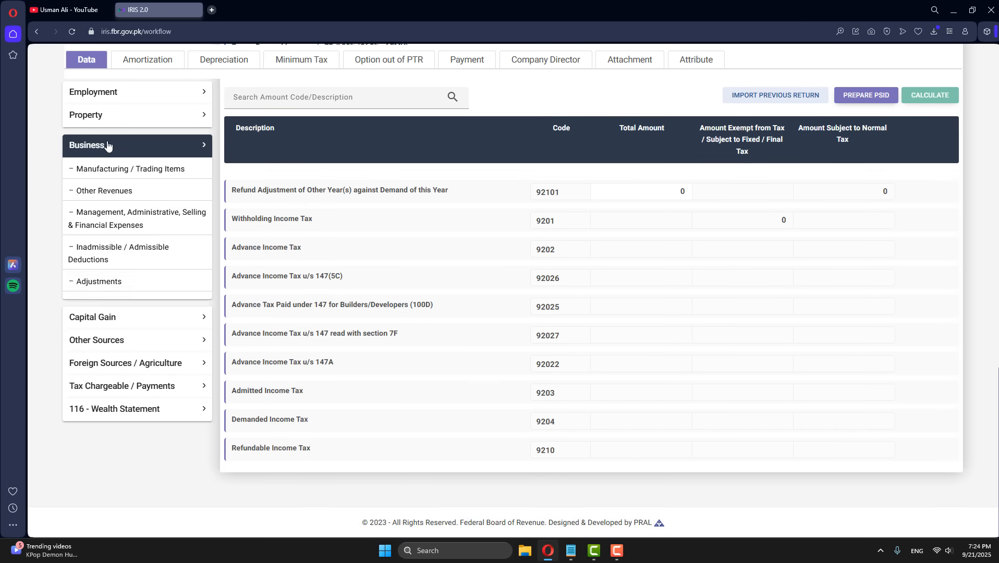
pyautogui.click(105, 192)
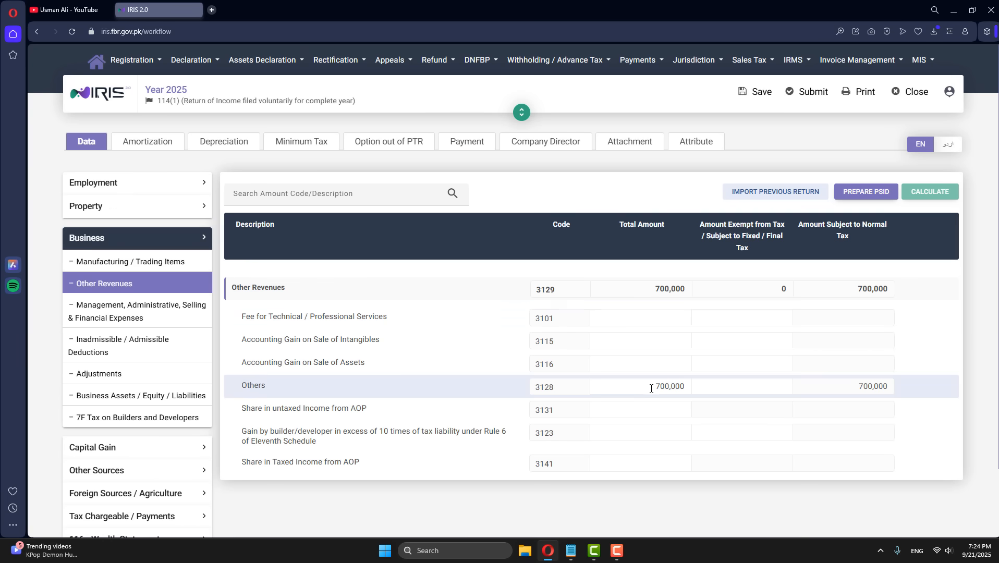
pyautogui.click(121, 311)
pyautogui.scroll(-5, 676, 483)
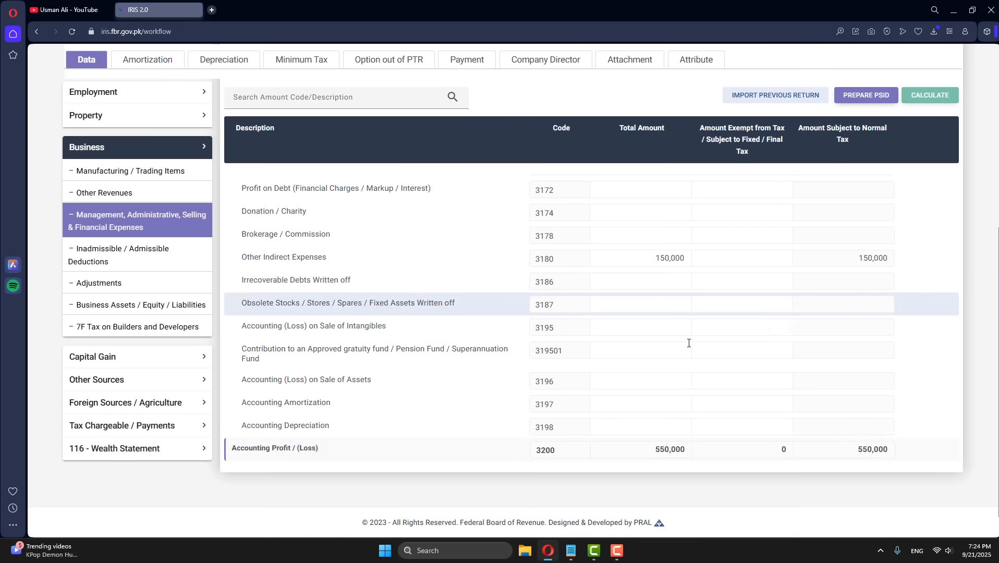
pyautogui.moveTo(657, 457); pyautogui.dragTo(690, 457)
pyautogui.hotkey('ctrl', 'c')
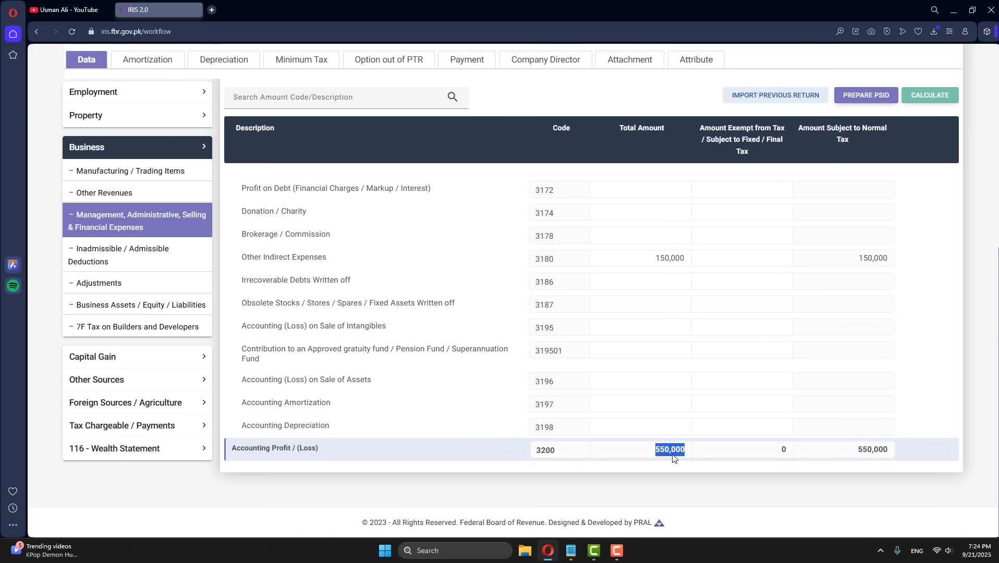
# In the wealth statement's Reconciliation of Net Assets, paste 550,000 as Income Declared subject to Normal Tax (code 7031) and recalculate
pyautogui.click(126, 151)
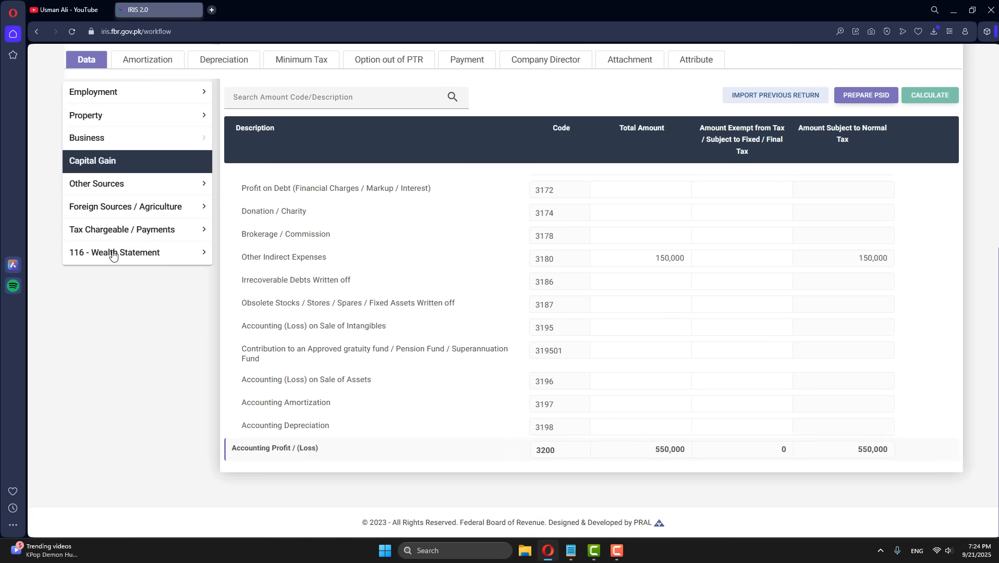
pyautogui.click(118, 263)
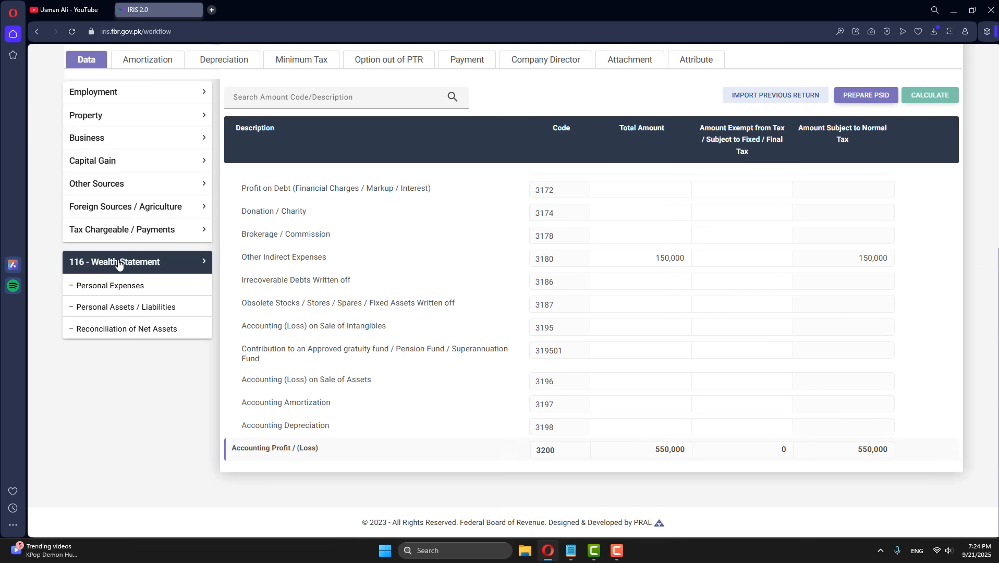
pyautogui.click(110, 331)
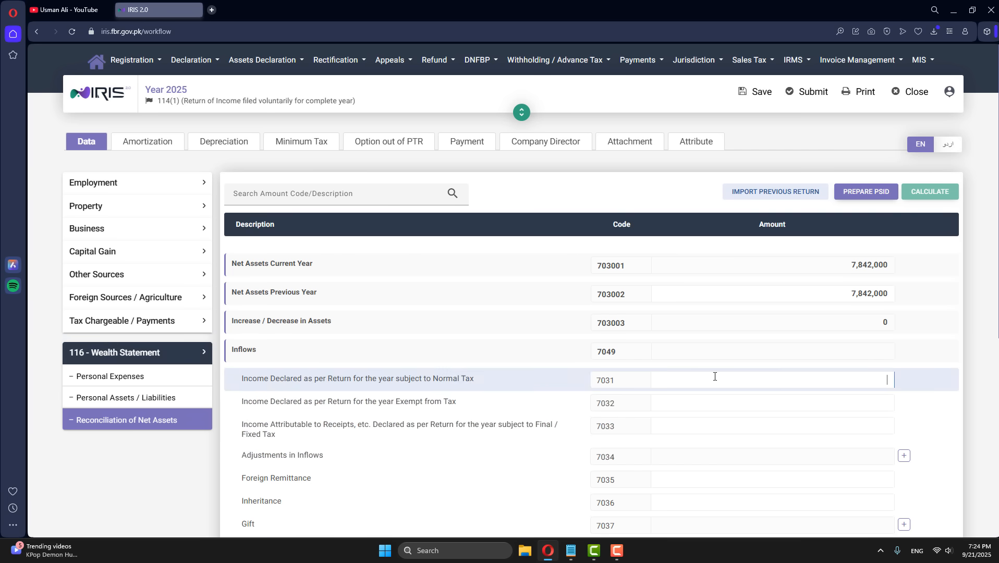
pyautogui.hotkey('ctrl', 'v')
pyautogui.click(930, 192)
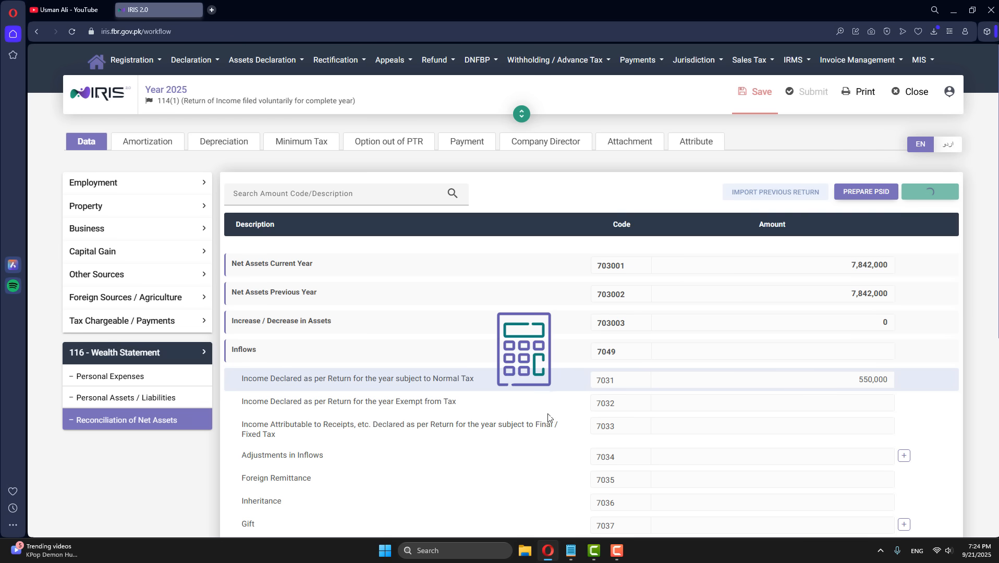
# Set Other Personal / Household Expenses (code 7087) under Personal Expenses to 250,000 and recalculate
pyautogui.click(112, 376)
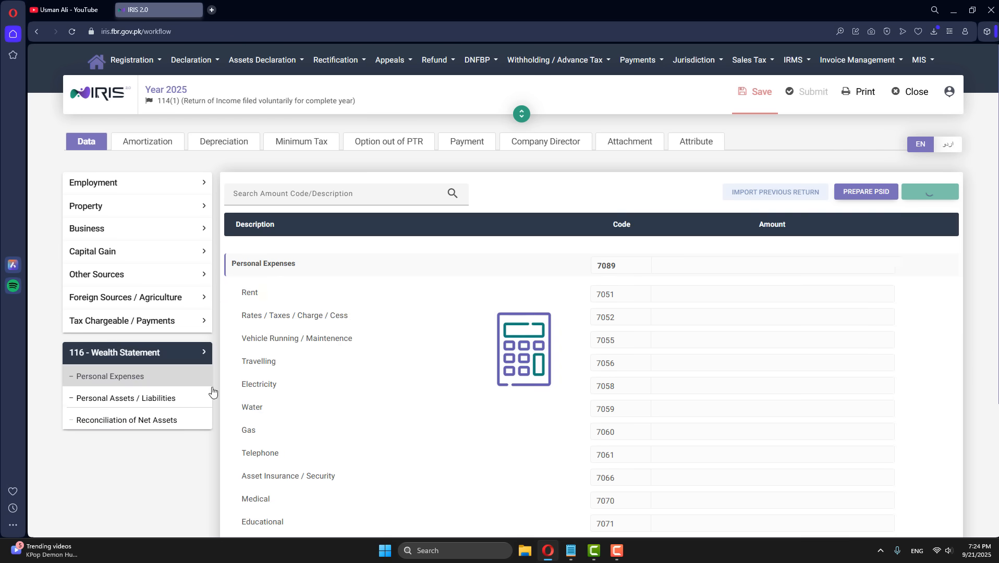
pyautogui.scroll(-4, 645, 437)
pyautogui.click(749, 433)
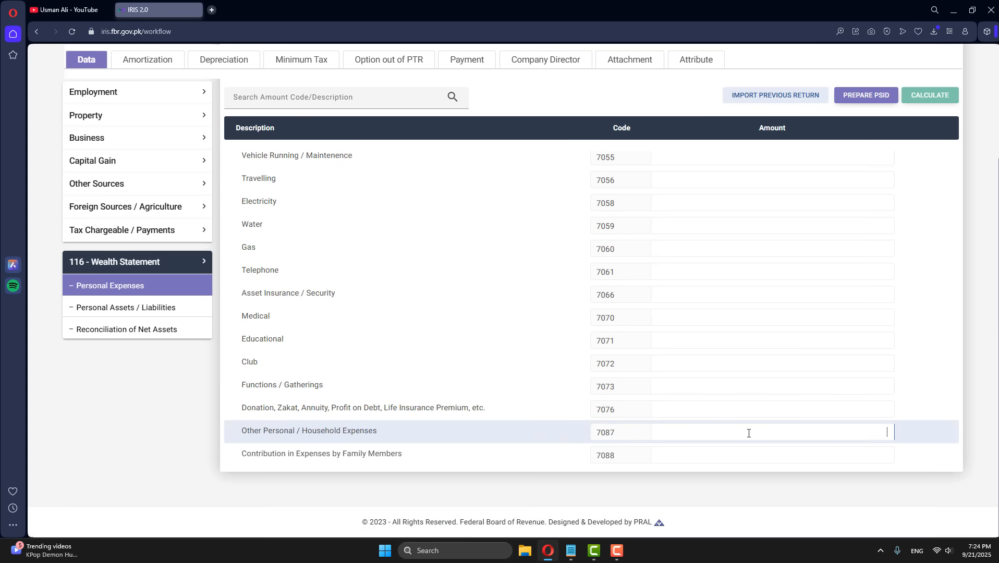
pyautogui.write('250,000')
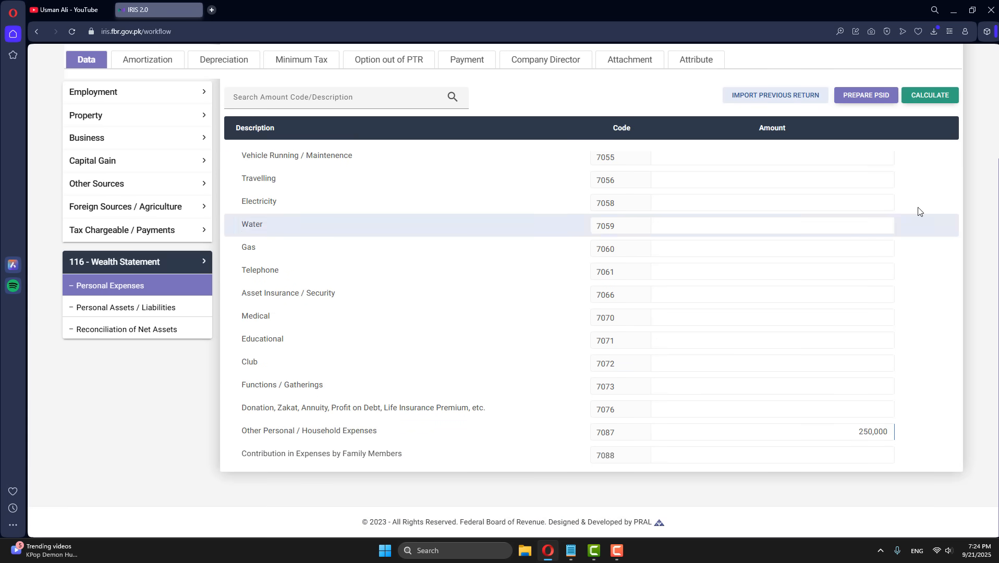
pyautogui.click(923, 97)
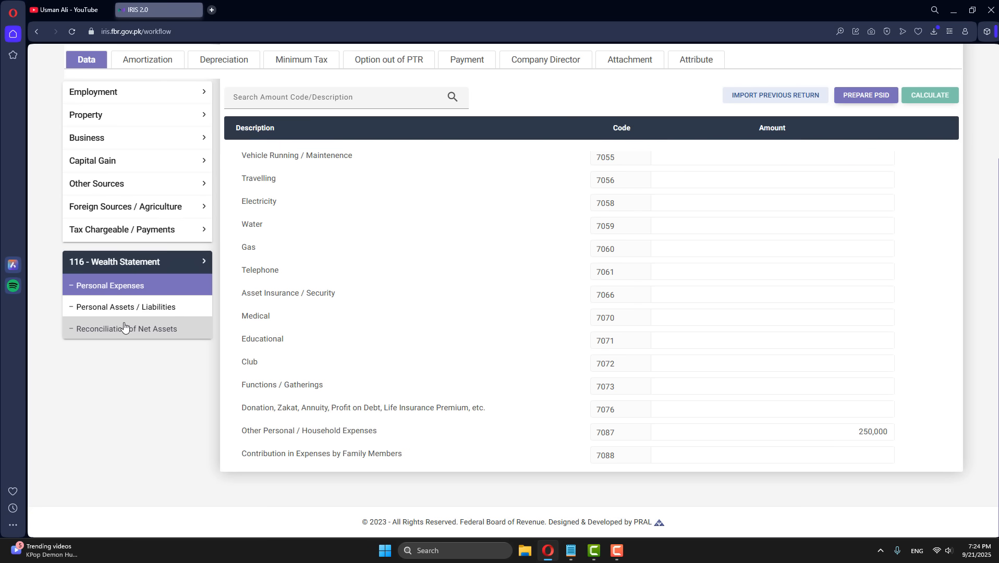
# Switch to the open YouTube channel page, look through its tax return videos, and return to the IRIS return
pyautogui.click(64, 10)
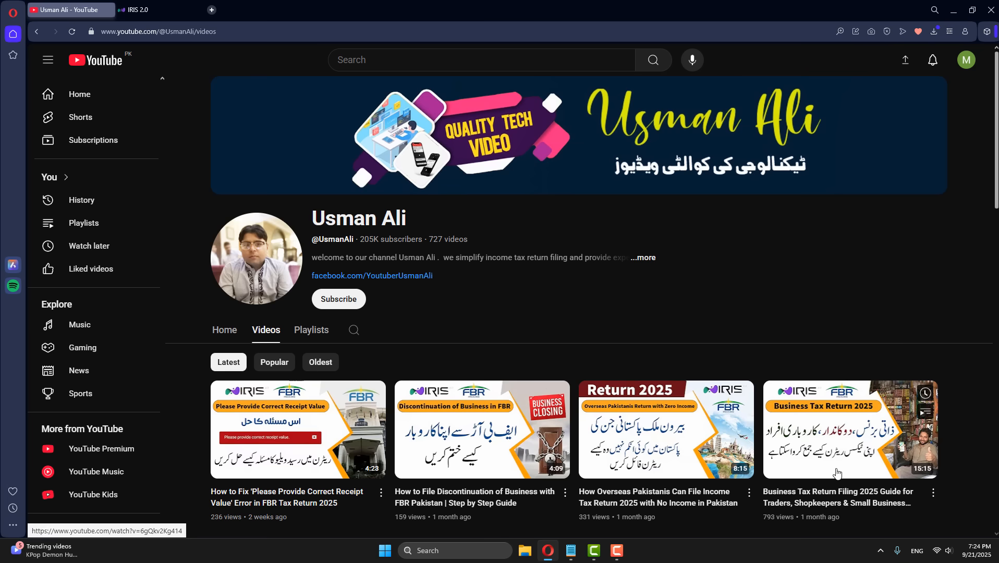
pyautogui.scroll(-1, 557, 393)
pyautogui.scroll(-2, 602, 402)
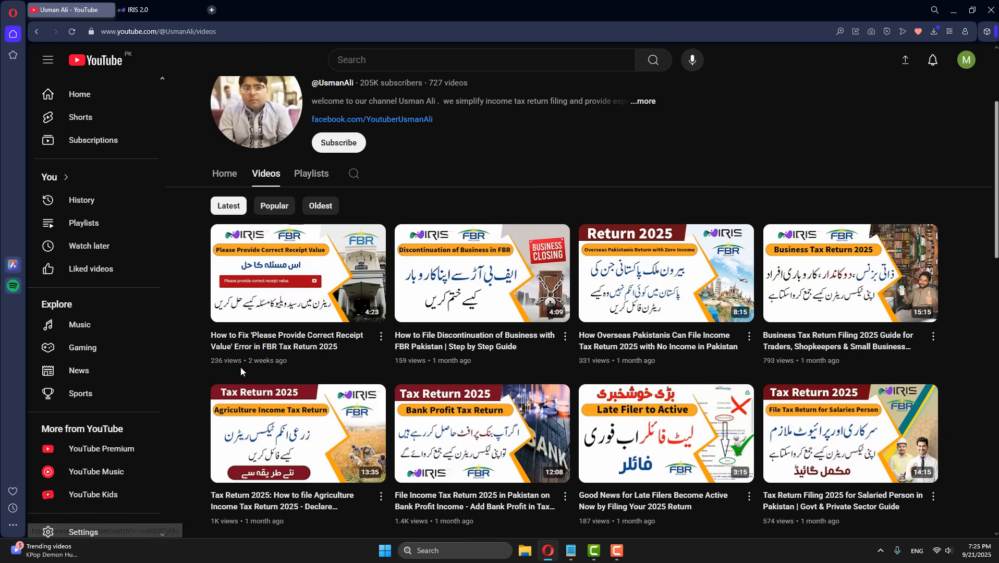
pyautogui.click(156, 4)
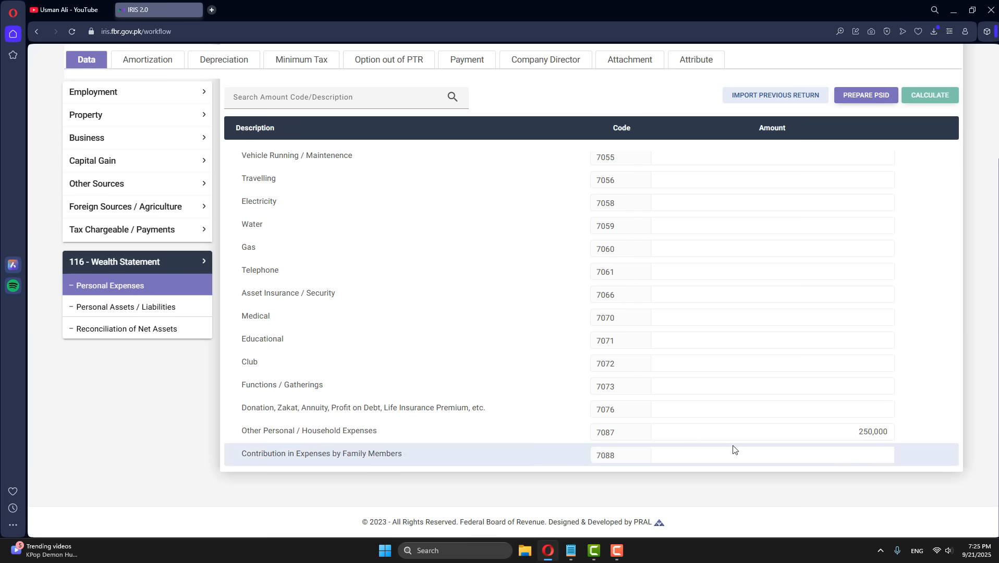
# Check the Unreconciled Amount and the previous year's net assets in Reconciliation of Net Assets
pyautogui.scroll(3, 716, 379)
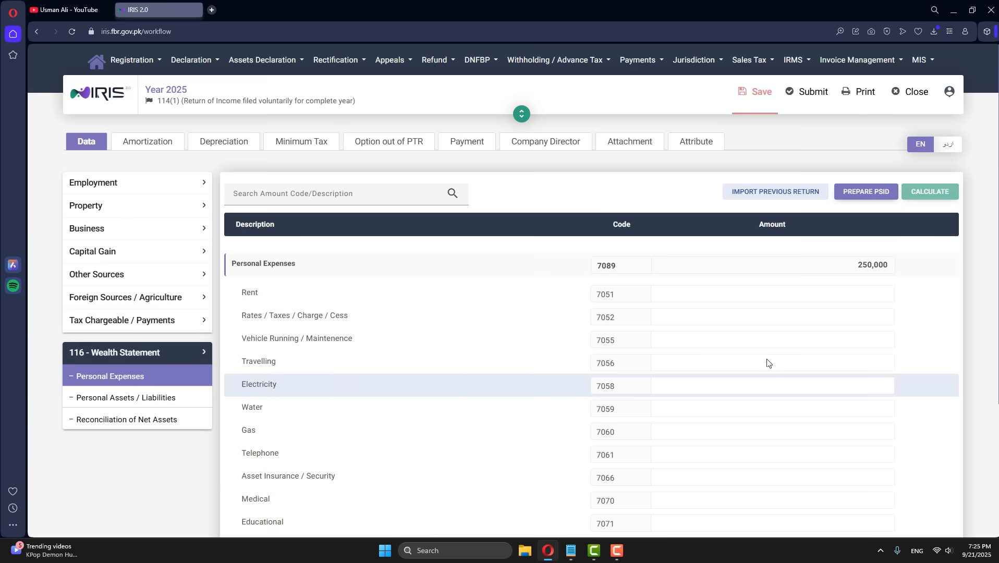
pyautogui.click(108, 423)
pyautogui.scroll(-5, 958, 349)
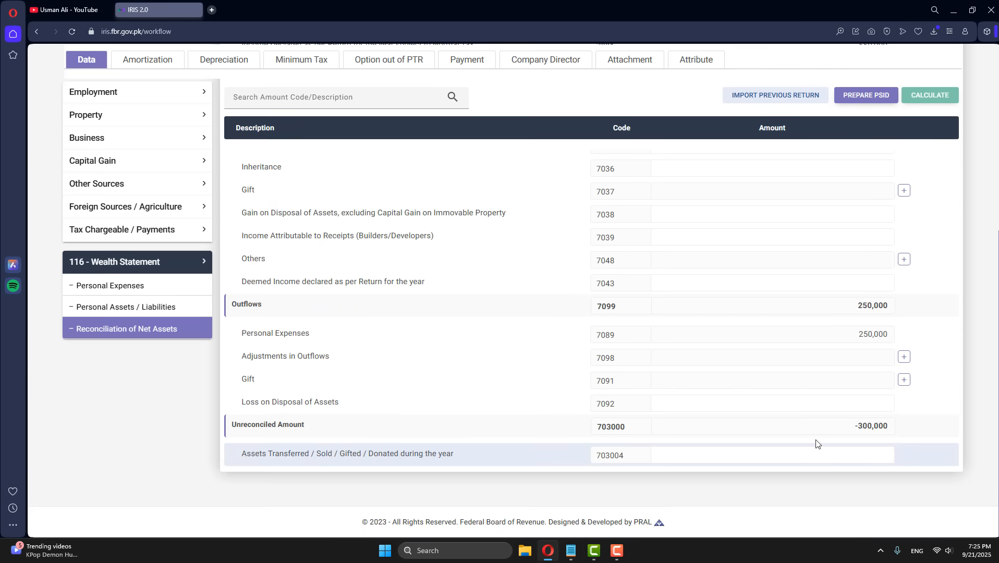
pyautogui.doubleClick(863, 431)
pyautogui.click(859, 437)
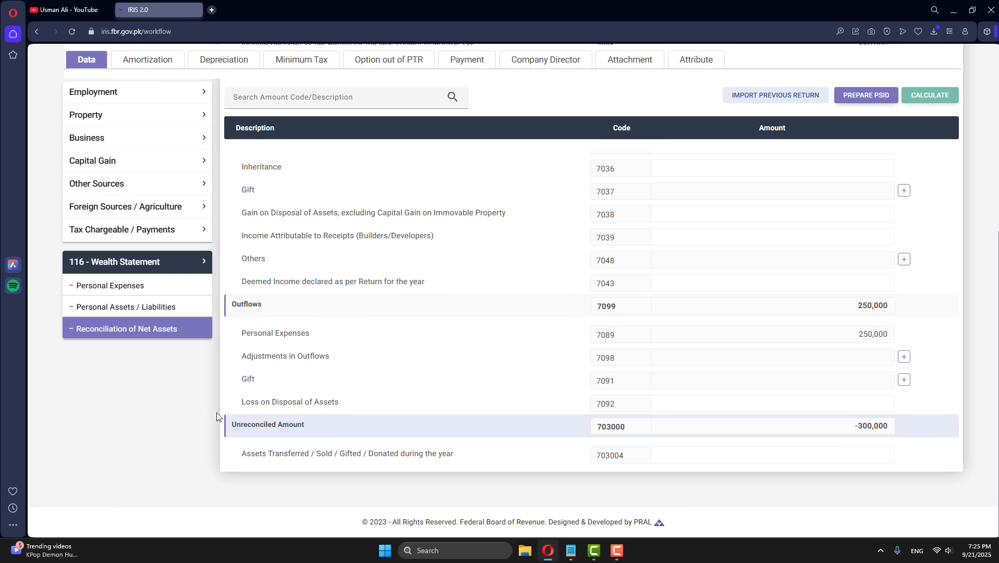
pyautogui.moveTo(859, 430); pyautogui.dragTo(893, 432)
pyautogui.click(859, 435)
pyautogui.scroll(7, 819, 427)
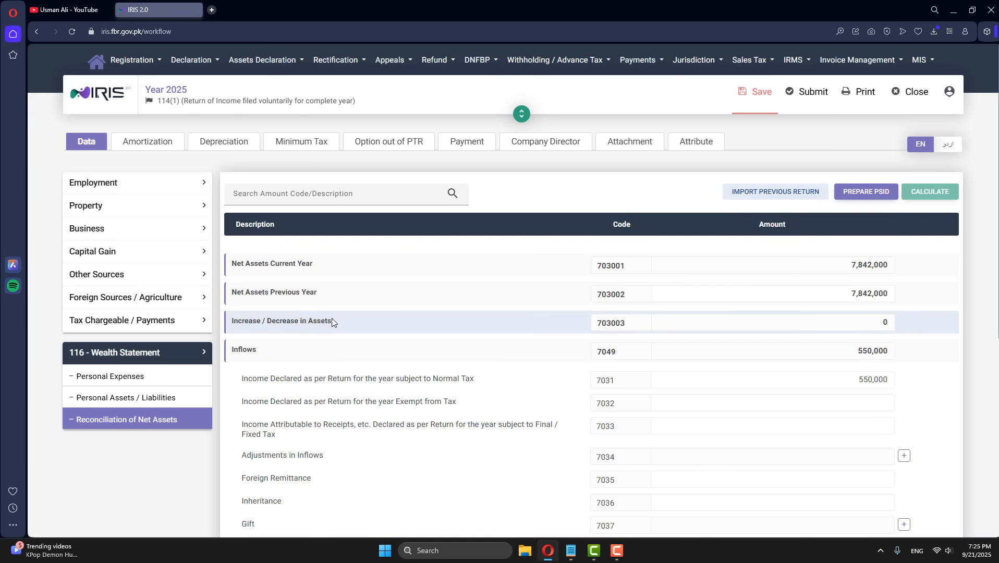
pyautogui.moveTo(834, 292); pyautogui.dragTo(896, 296)
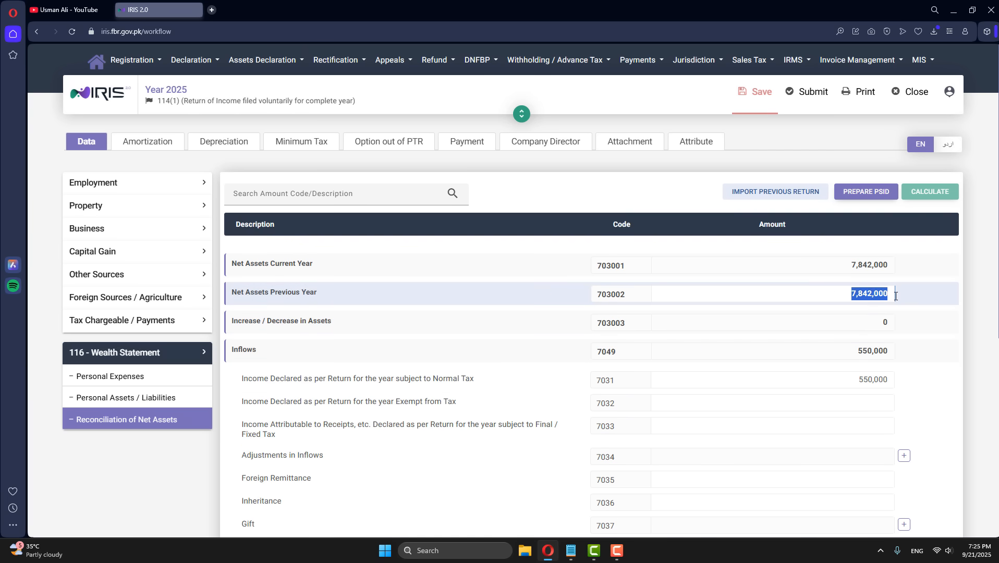
pyautogui.click(844, 297)
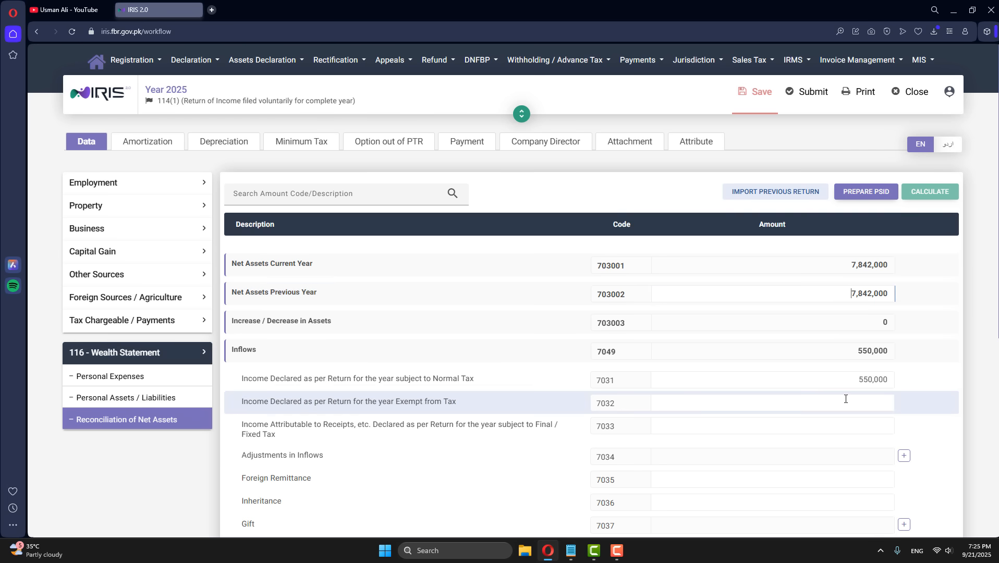
# Compare the Unreconciled Amount with the declared income under Inflows and the Personal Expenses under Outflows
pyautogui.scroll(-6, 842, 401)
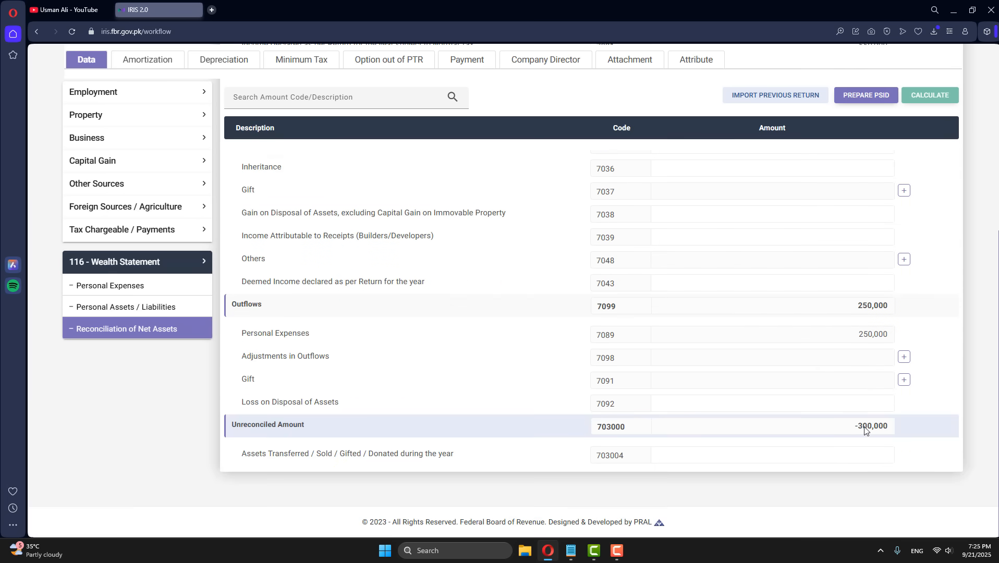
pyautogui.moveTo(859, 427); pyautogui.dragTo(889, 428)
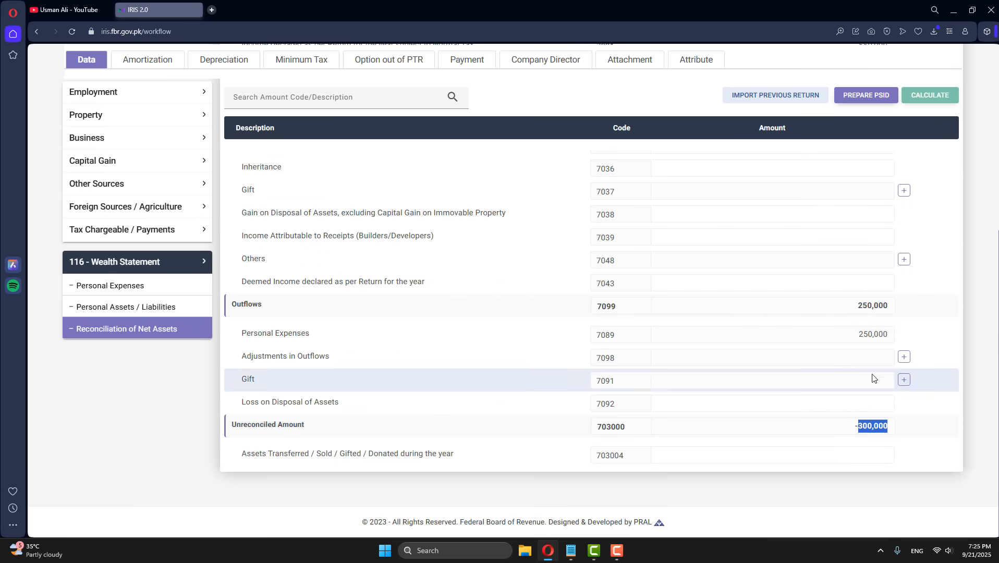
pyautogui.scroll(3, 869, 365)
pyautogui.moveTo(859, 202); pyautogui.dragTo(877, 202)
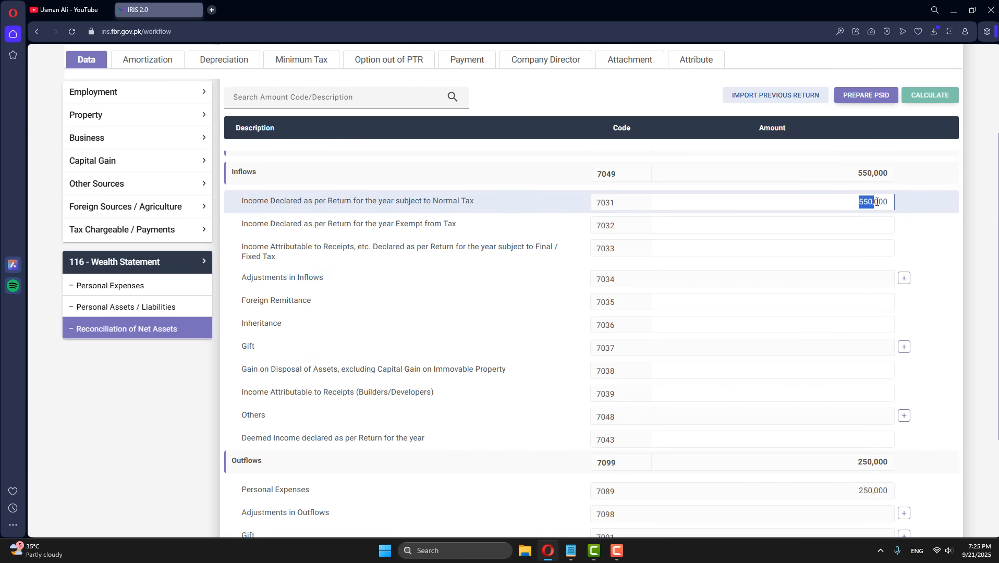
pyautogui.scroll(-2, 860, 365)
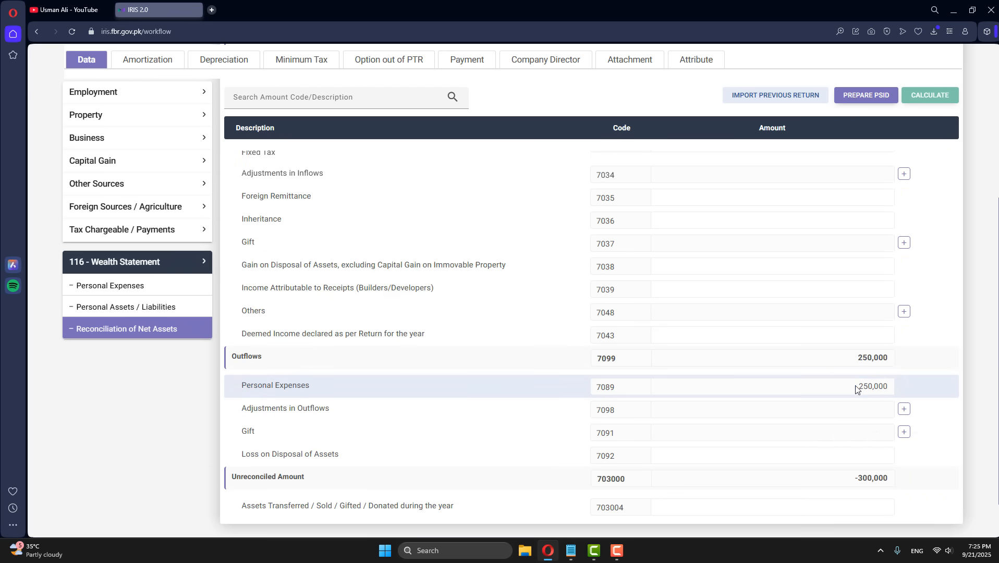
pyautogui.moveTo(859, 385); pyautogui.dragTo(888, 393)
pyautogui.click(870, 393)
pyautogui.moveTo(860, 482); pyautogui.dragTo(901, 485)
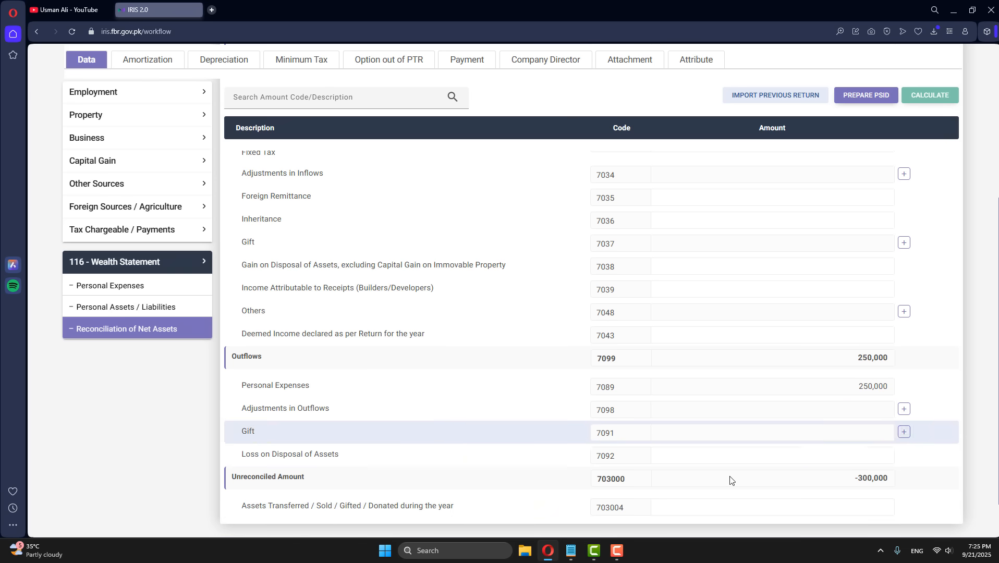
# Set the Cash and Bank Balance entry under Any Other Asset (code 7013) in Personal Assets / Liabilities to 4,877,000 and recalculate
pyautogui.click(104, 307)
pyautogui.scroll(-7, 836, 462)
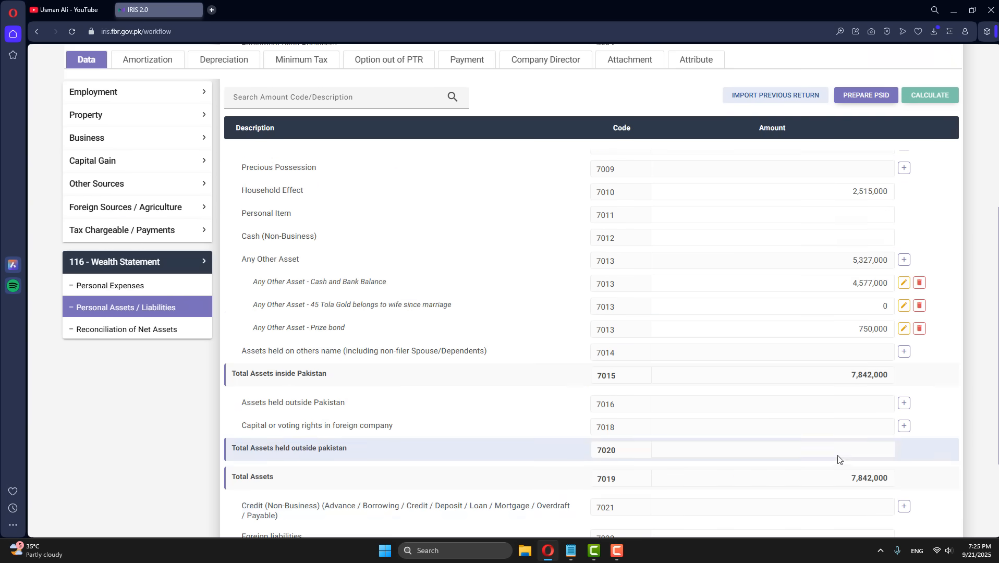
pyautogui.scroll(2, 814, 339)
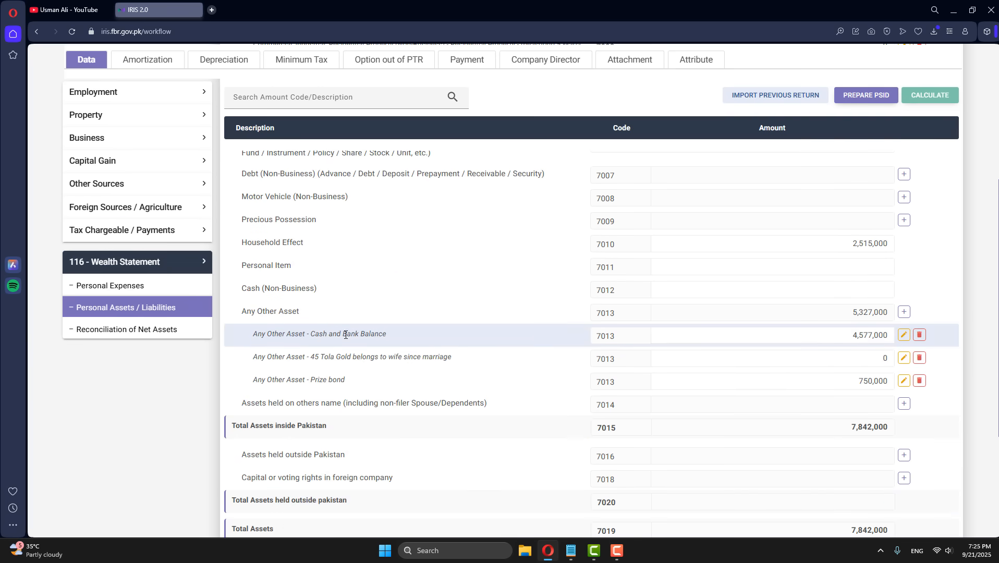
pyautogui.doubleClick(853, 338)
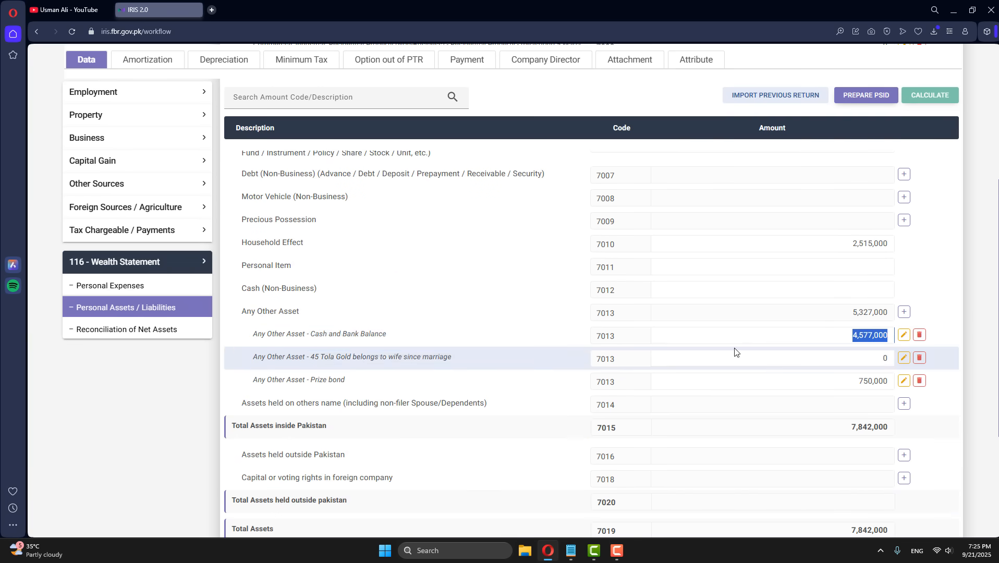
pyautogui.click(853, 337)
pyautogui.write('8')
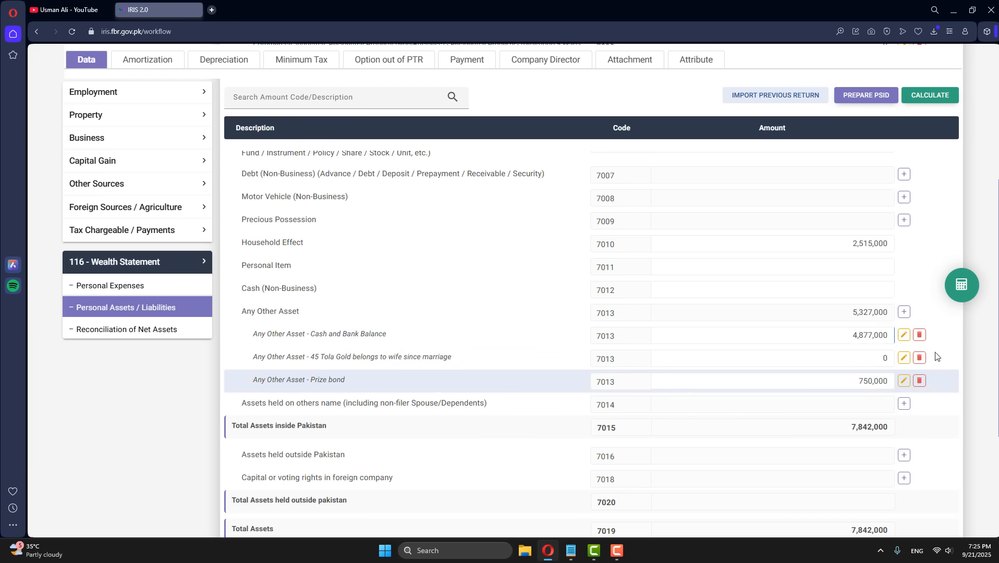
pyautogui.click(955, 296)
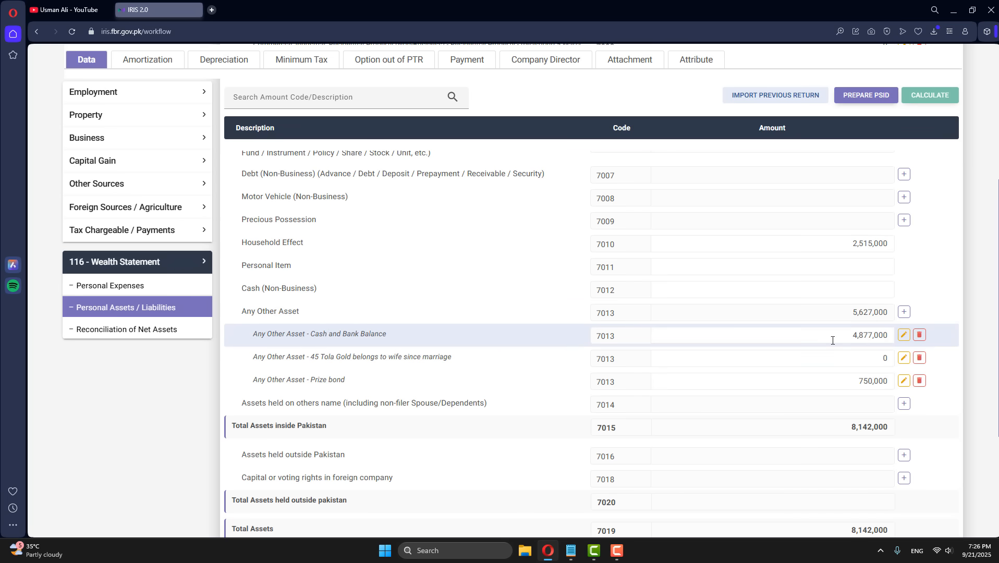
# Recheck the Unreconciled Amount (code 703000) in Reconciliation of Net Assets
pyautogui.click(122, 333)
pyautogui.scroll(-10, 835, 412)
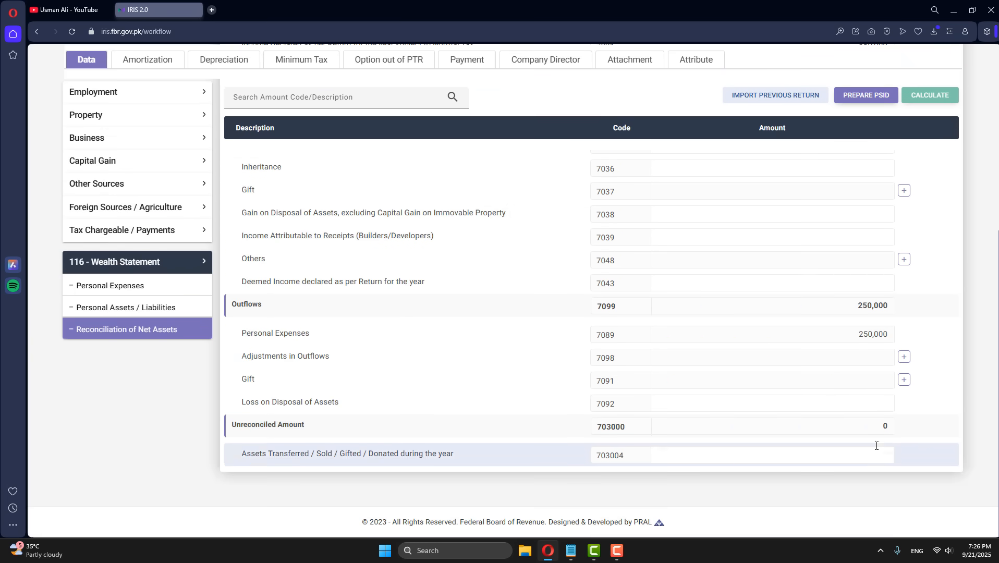
pyautogui.doubleClick(886, 429)
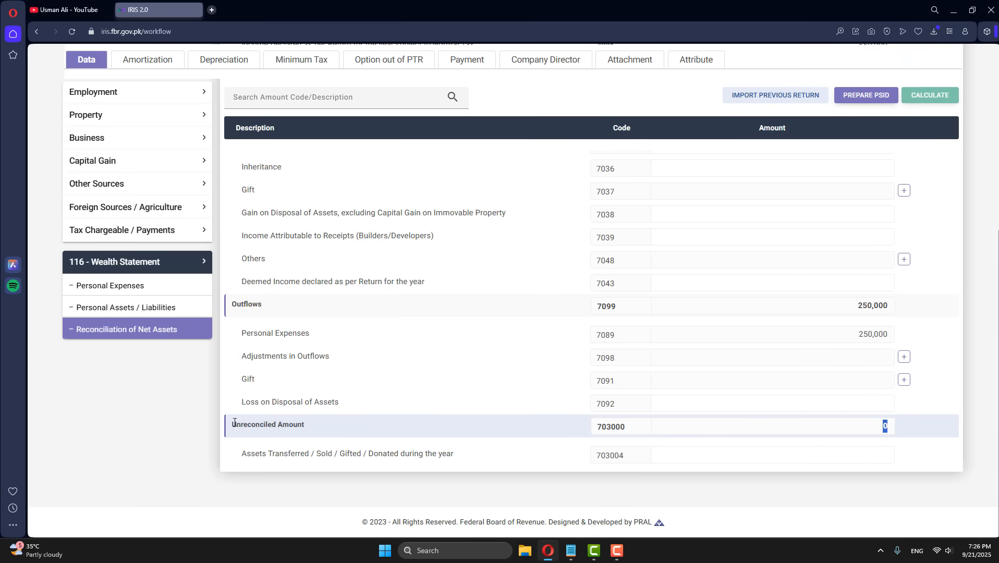
pyautogui.moveTo(234, 422); pyautogui.dragTo(712, 417)
# Review the property, business capital, household and other asset entries in Personal Assets / Liabilities
pyautogui.click(112, 307)
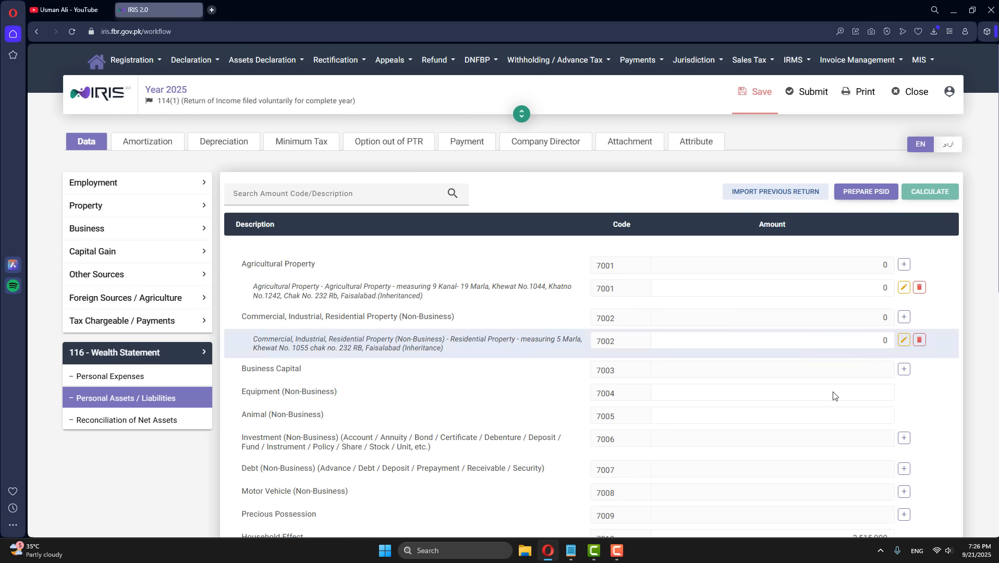
pyautogui.scroll(-1, 439, 425)
pyautogui.scroll(-3, 440, 425)
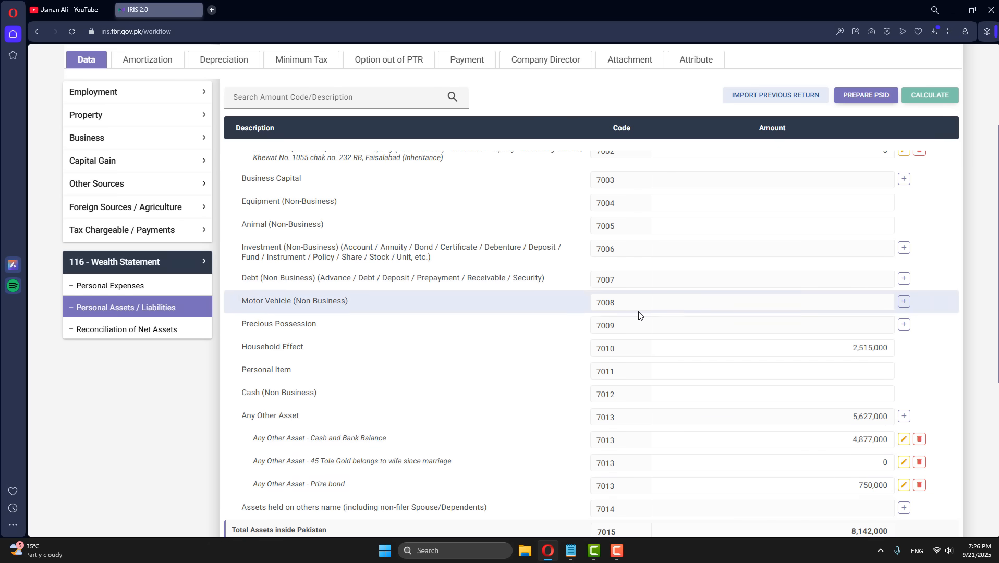
pyautogui.scroll(5, 637, 315)
pyautogui.scroll(-5, 630, 396)
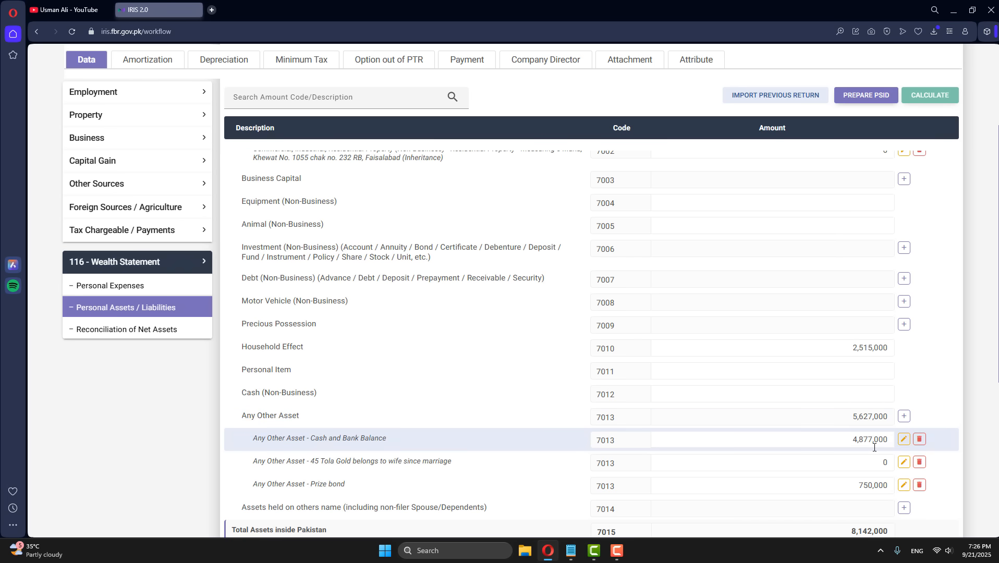
pyautogui.scroll(3, 869, 435)
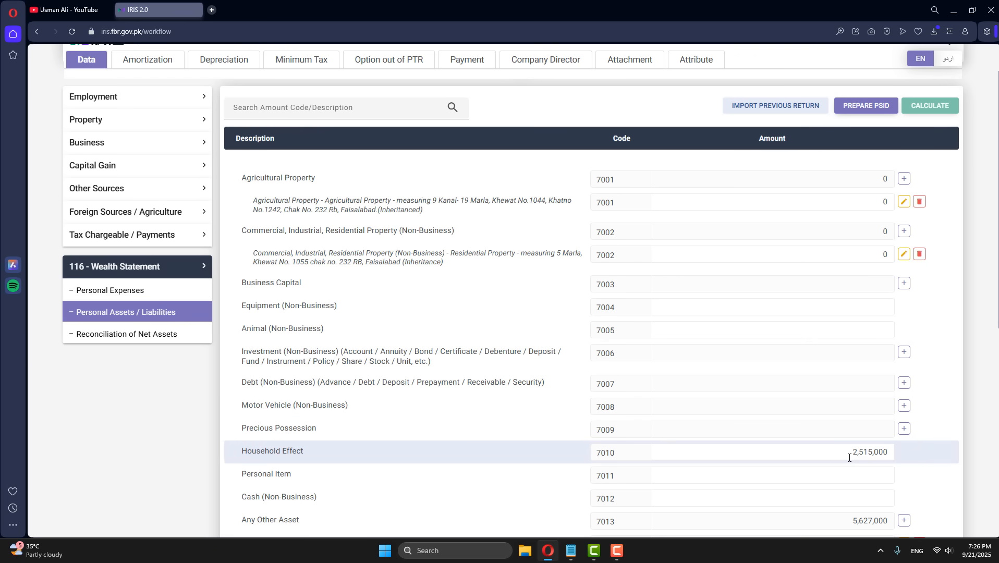
pyautogui.scroll(2, 851, 446)
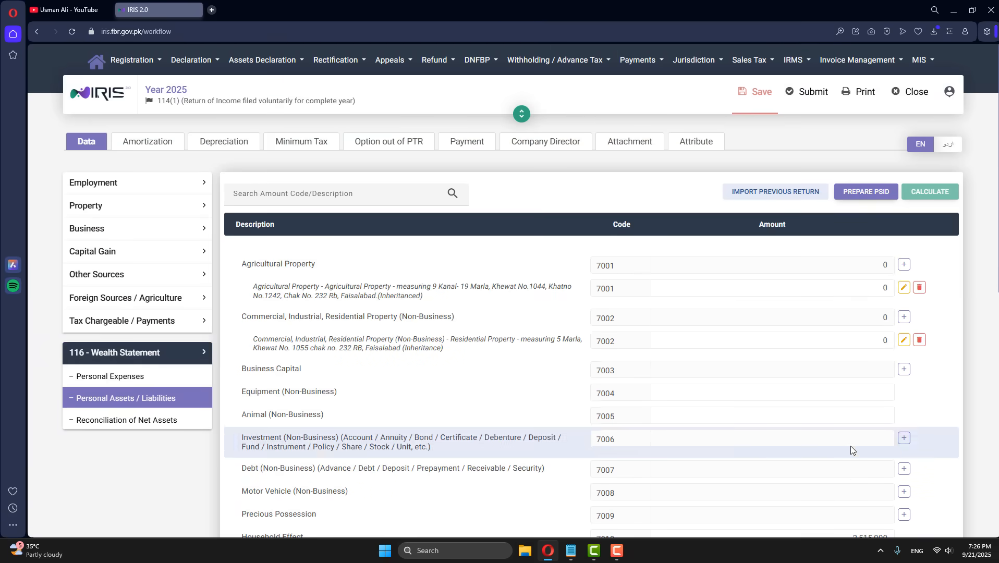
# Set Business Sector-1 in the return's attributes to Other - Others, searching the options for "others"
pyautogui.click(146, 350)
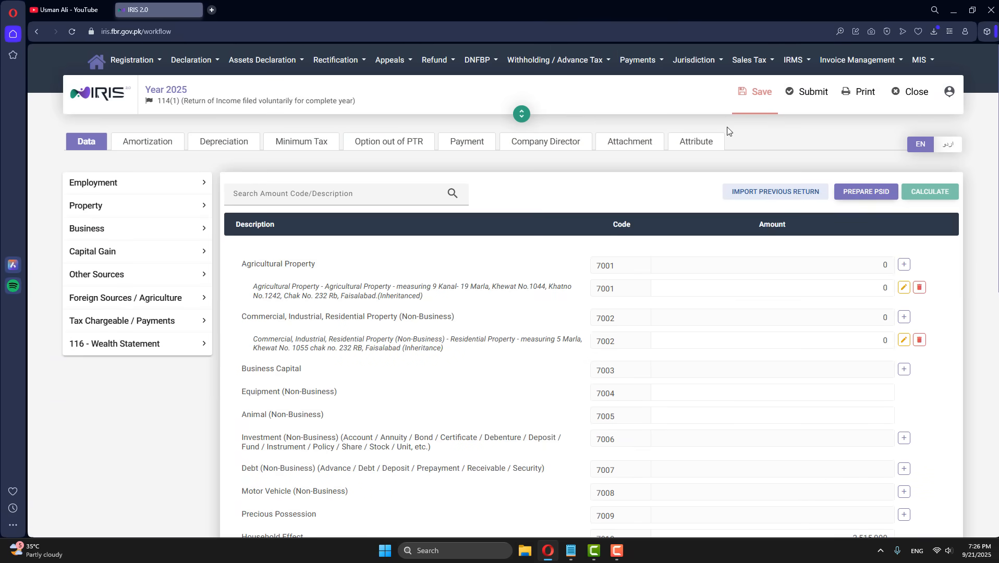
pyautogui.click(696, 141)
pyautogui.click(183, 240)
pyautogui.click(120, 263)
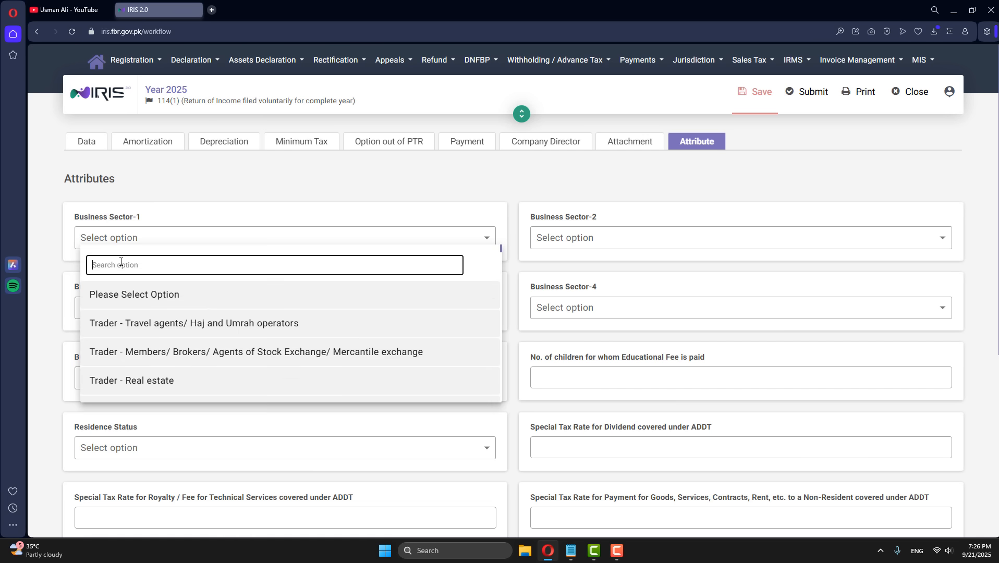
pyautogui.write('others')
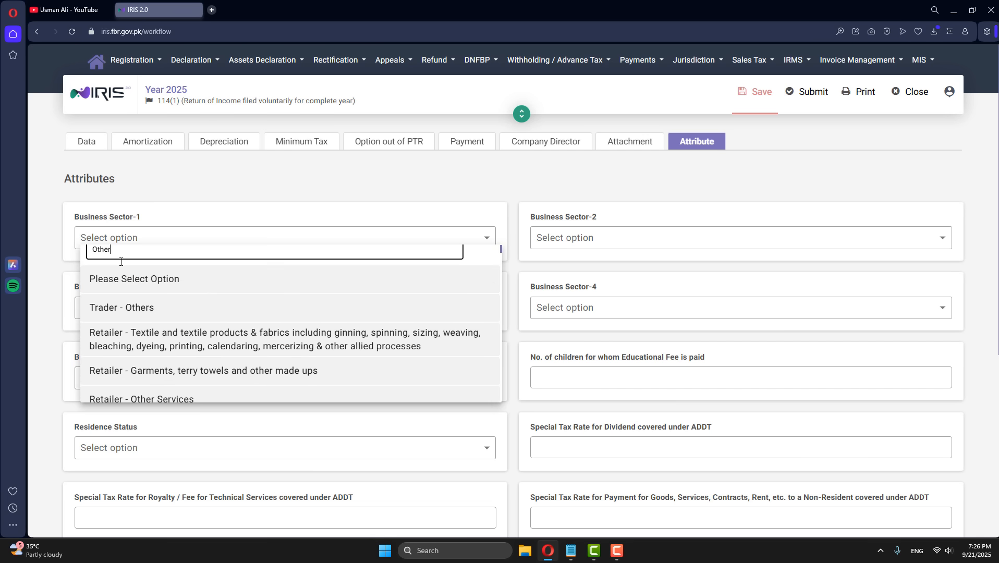
pyautogui.click(121, 302)
# Set the Residence Status attribute to Resident
pyautogui.scroll(-3, 146, 313)
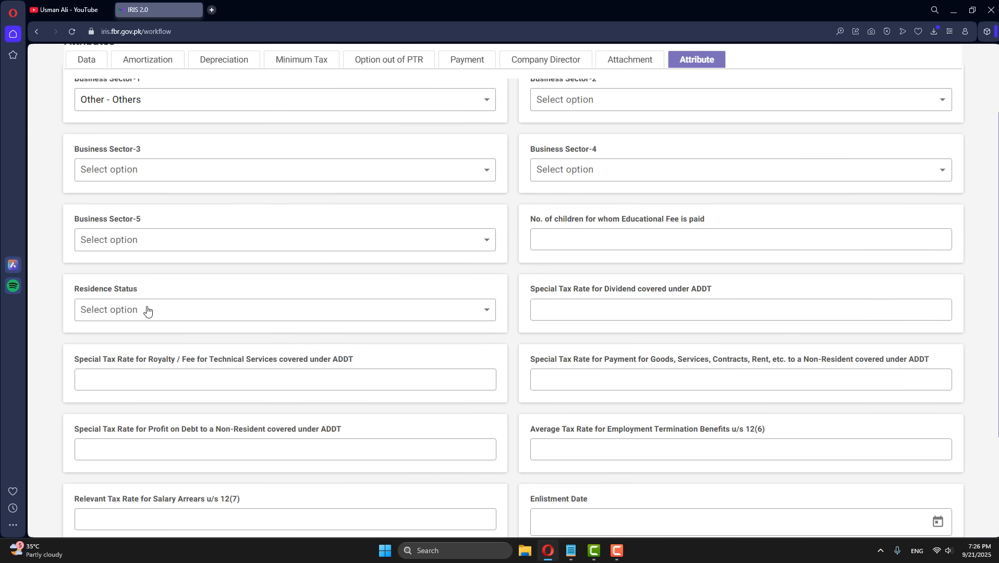
pyautogui.click(123, 312)
pyautogui.click(125, 424)
pyautogui.scroll(3, 245, 331)
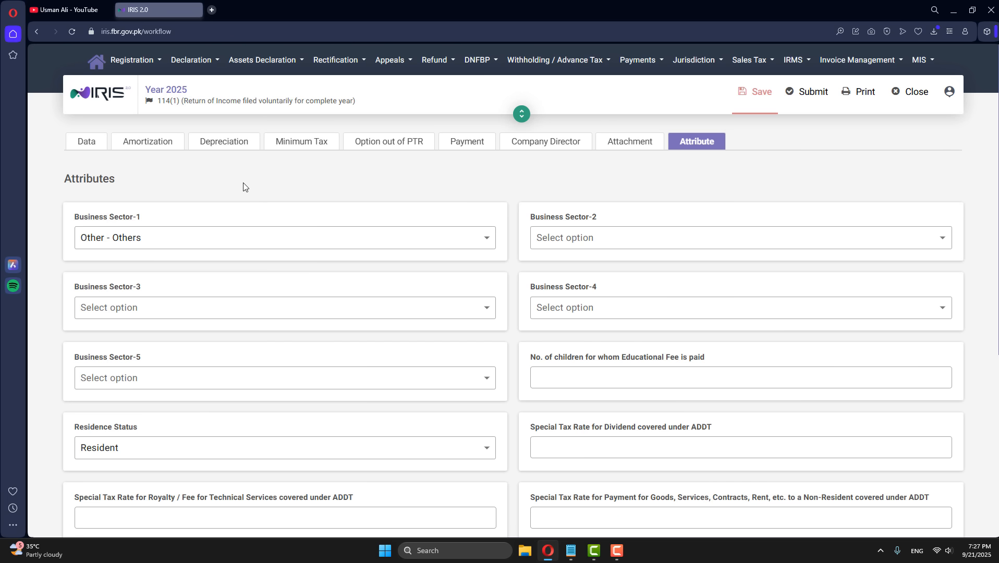
# Switch to the YouTube channel's videos page
pyautogui.click(76, 16)
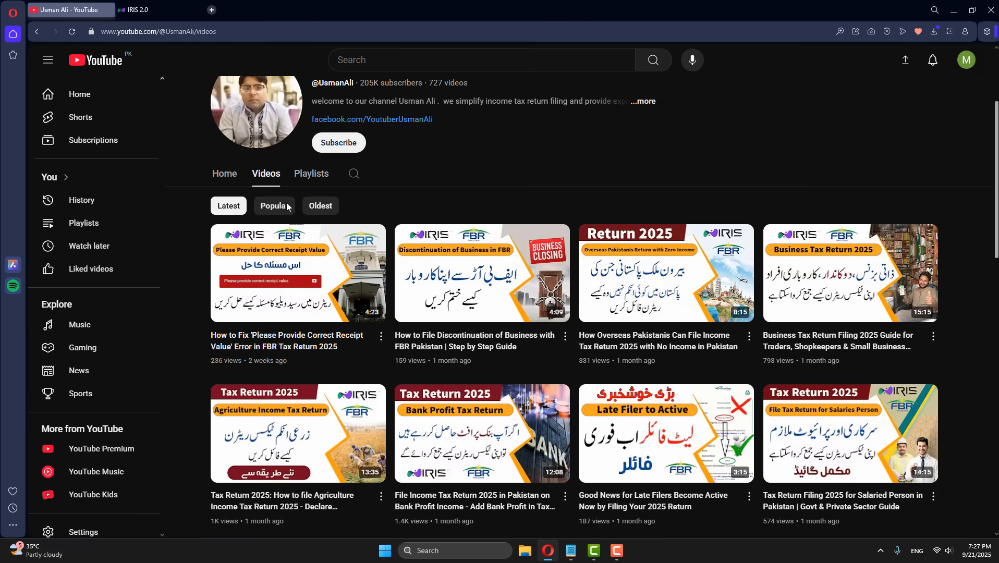